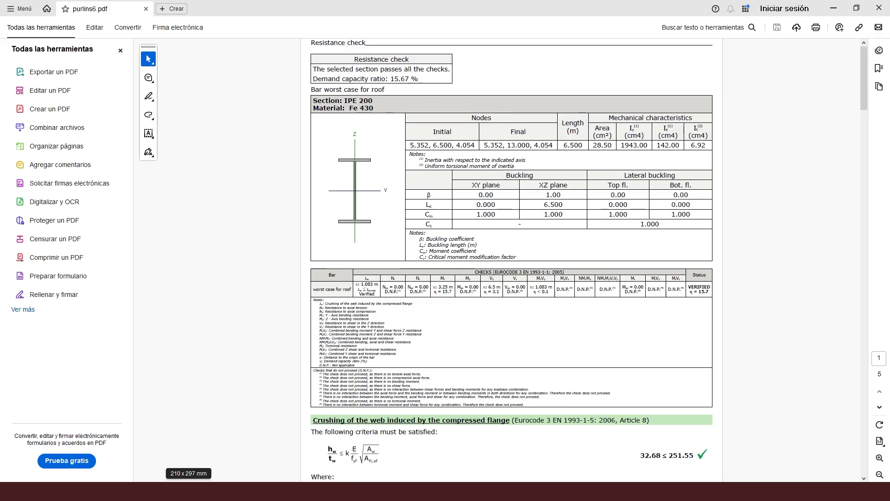
Step: Switch to StruBIM Steel and add the predefined Nbe-ea95 IPE series to the rolled I-section library, accepting the changes
click(266, 478)
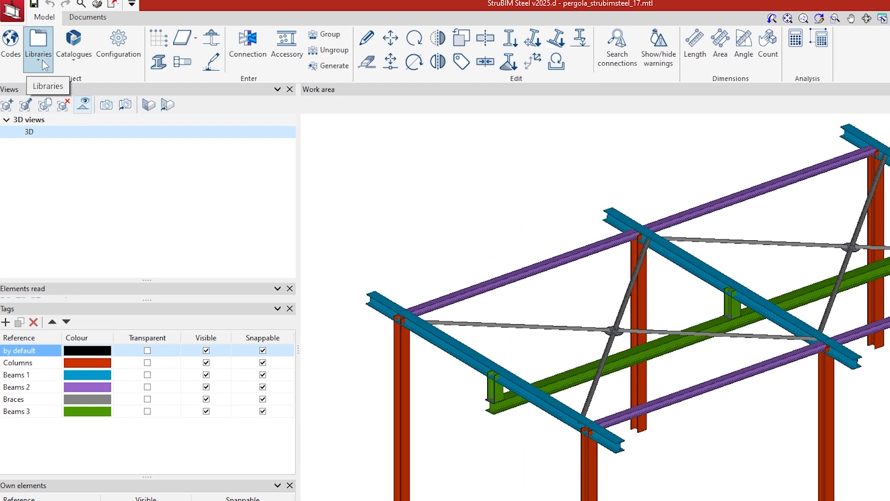
click(43, 59)
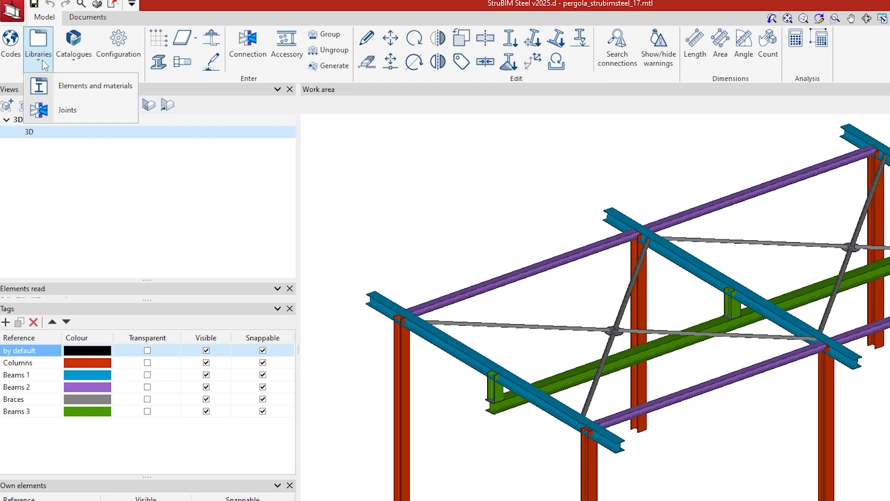
click(60, 87)
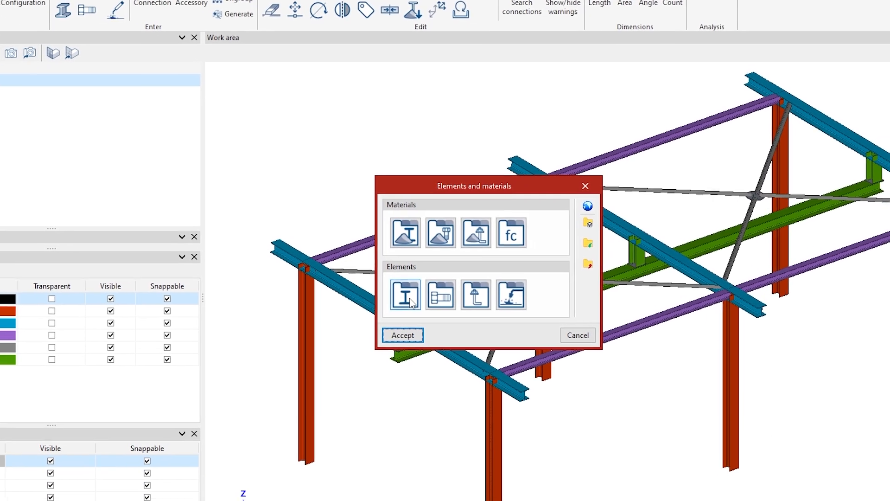
click(404, 293)
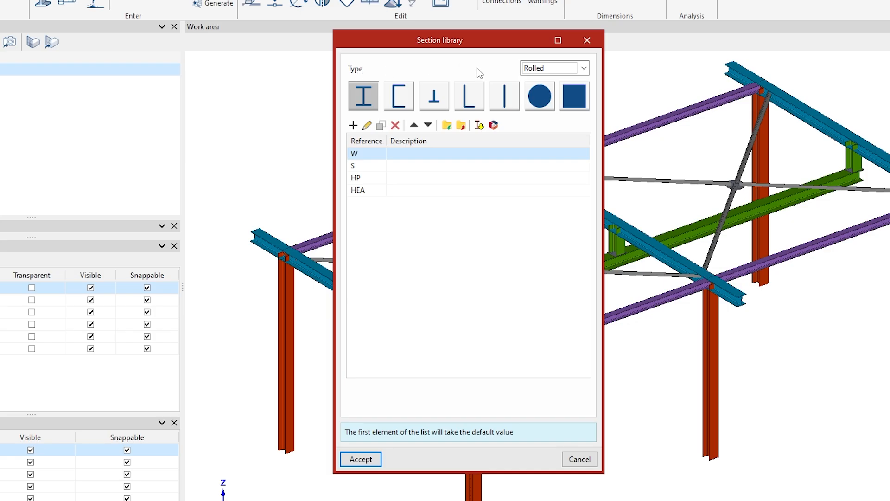
click(478, 125)
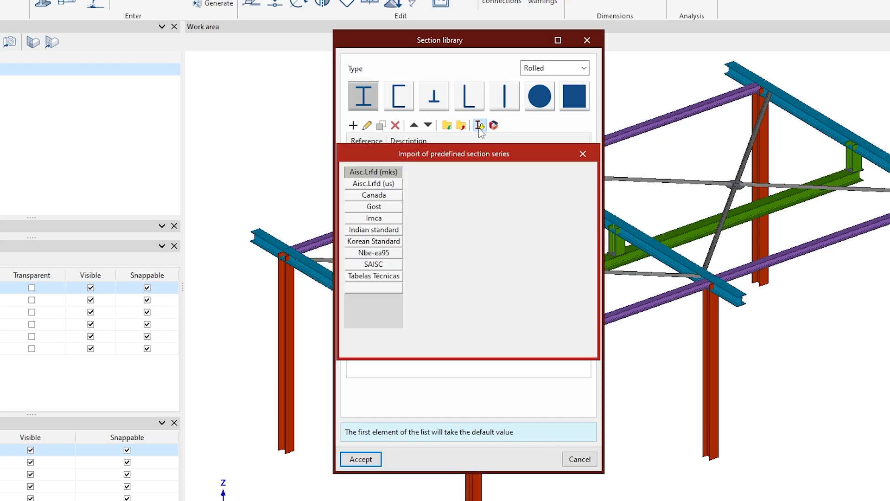
click(384, 254)
click(423, 201)
click(374, 346)
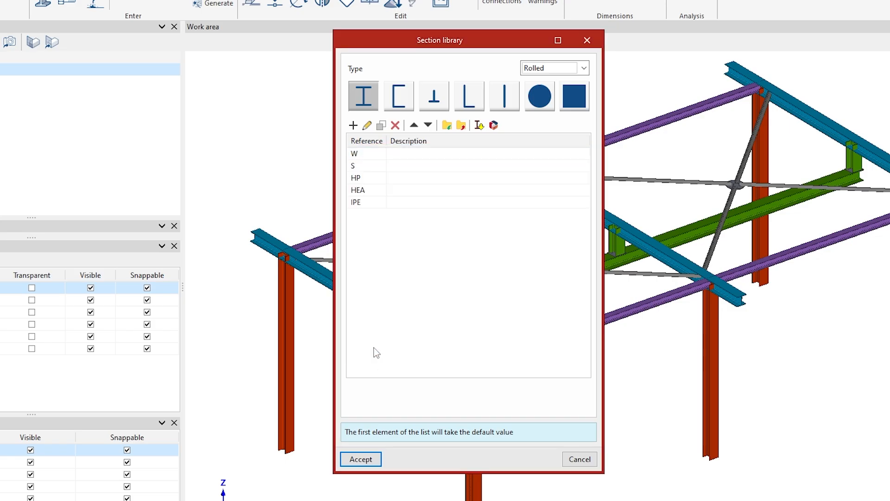
click(373, 202)
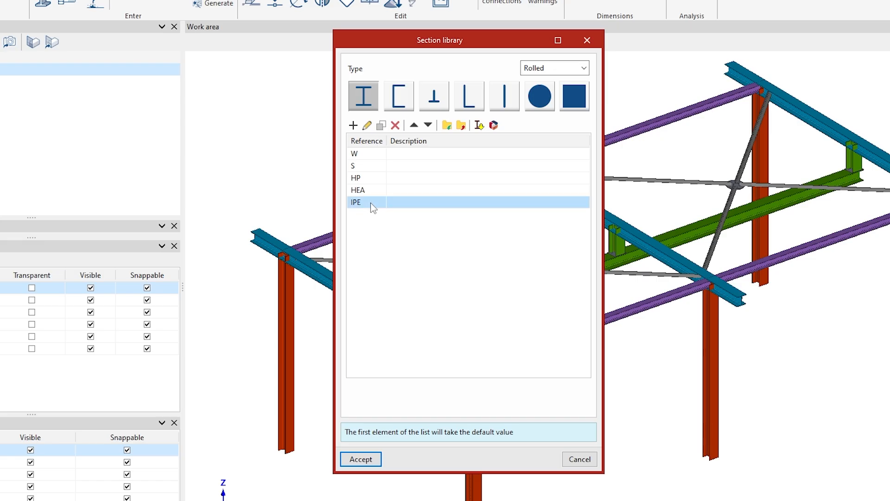
click(366, 459)
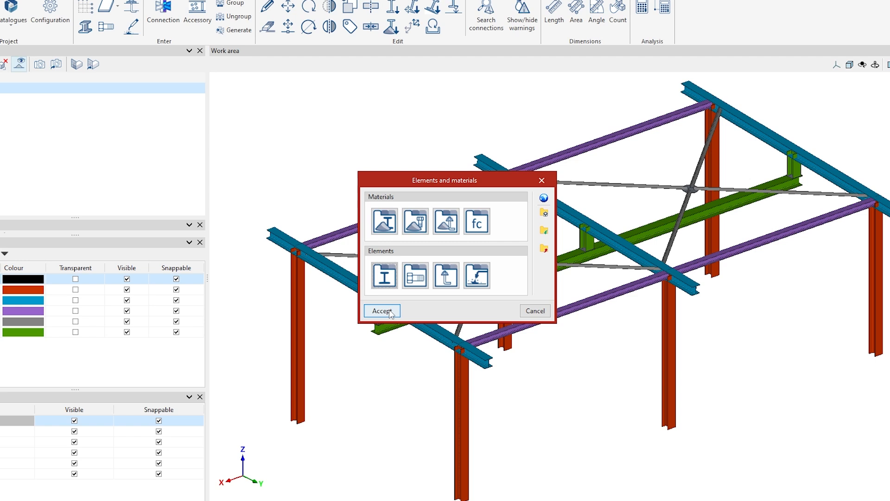
click(387, 310)
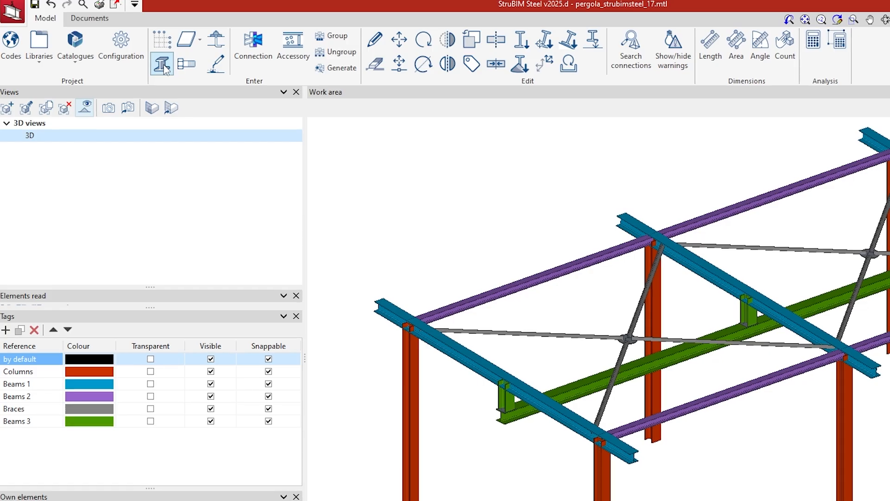
Step: Start a new rolled section with material Fe 430 and section IPE-200
click(162, 65)
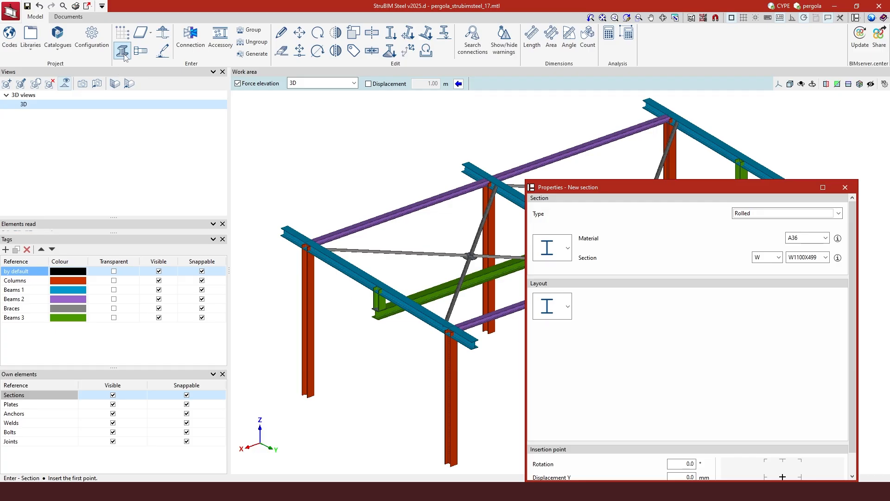
click(825, 237)
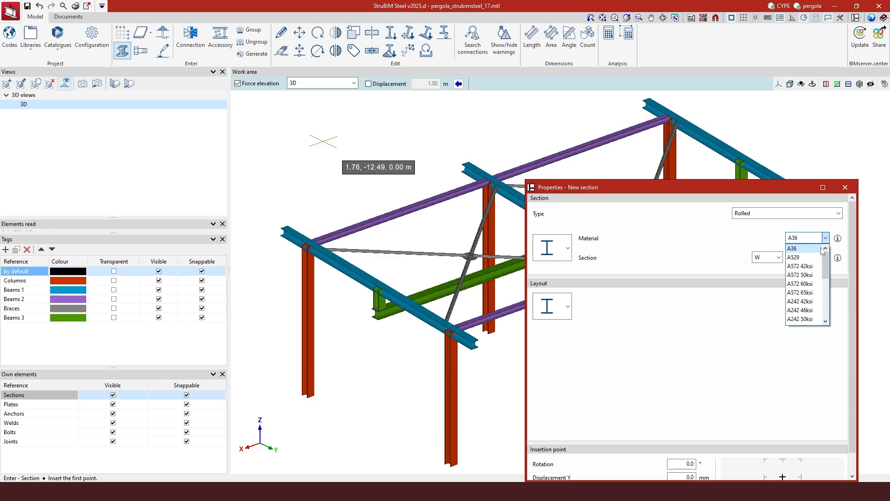
scroll(812, 315, down, 5)
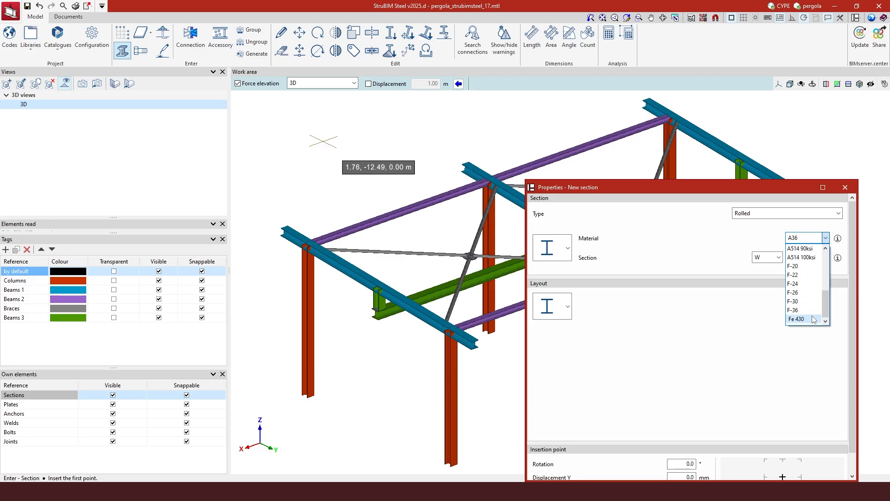
click(812, 319)
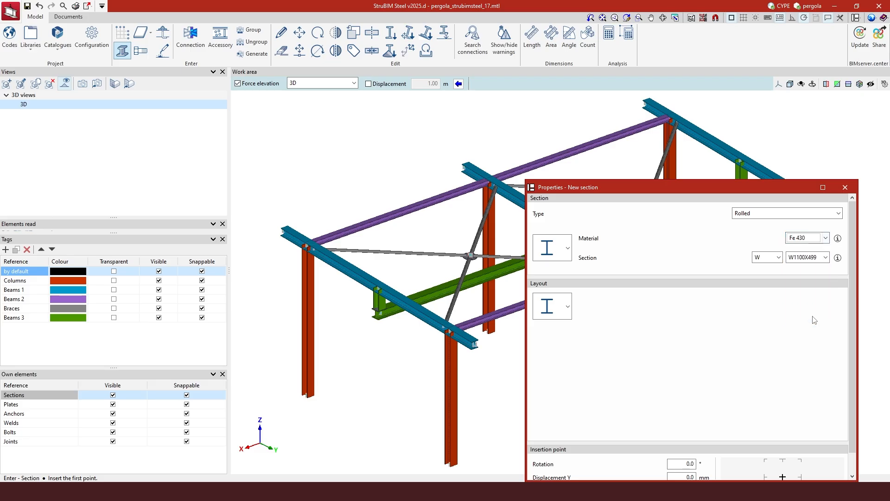
click(776, 260)
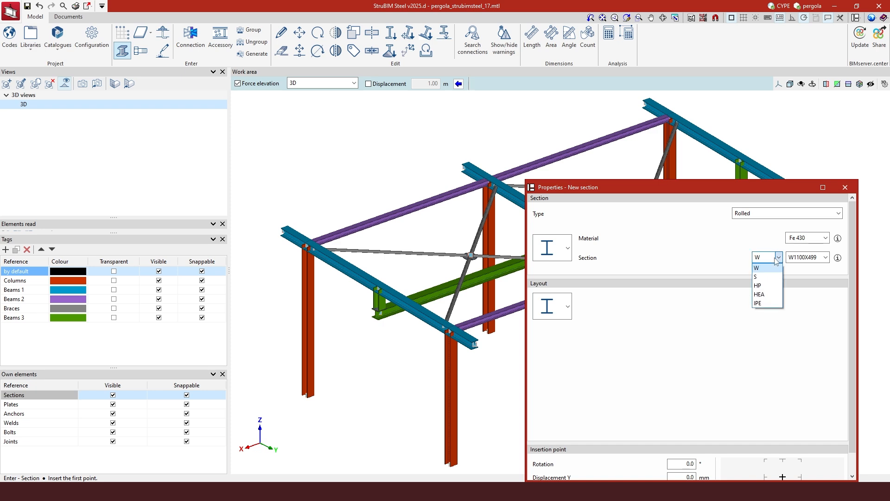
click(763, 303)
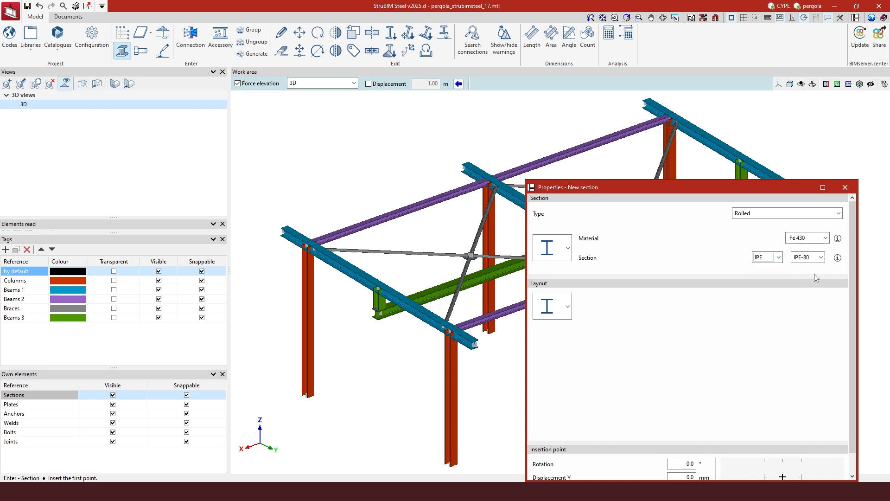
drag(749, 186, 735, 89)
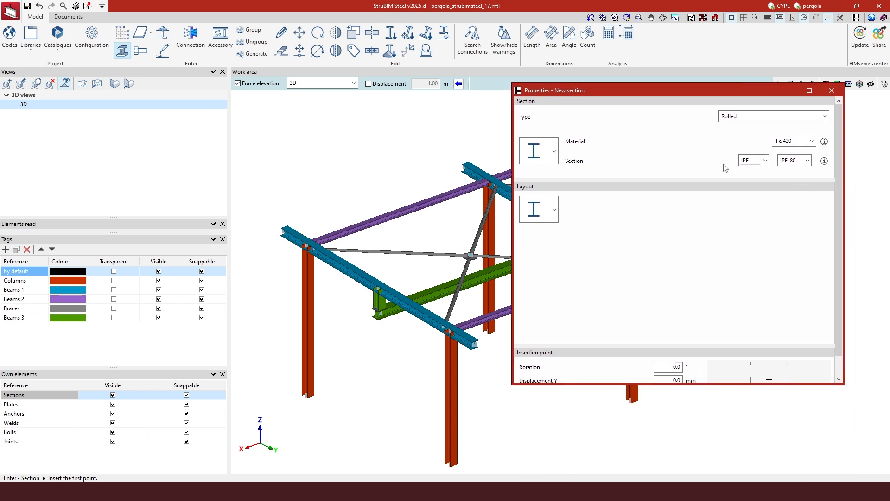
scroll(645, 354, down, 1)
drag(837, 221, 840, 150)
click(793, 161)
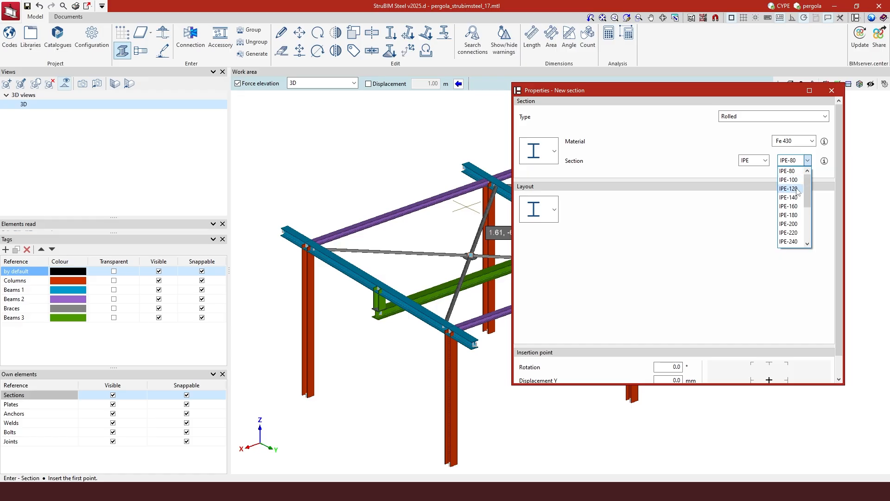
click(794, 224)
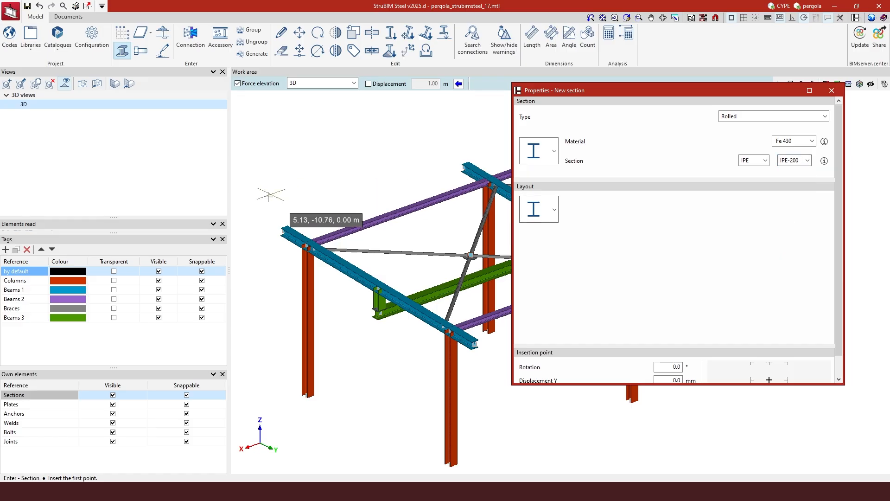
Step: Turn off Force elevation so the new section can snap to points on the roof beams
scroll(278, 225, up, 5)
scroll(285, 233, up, 6)
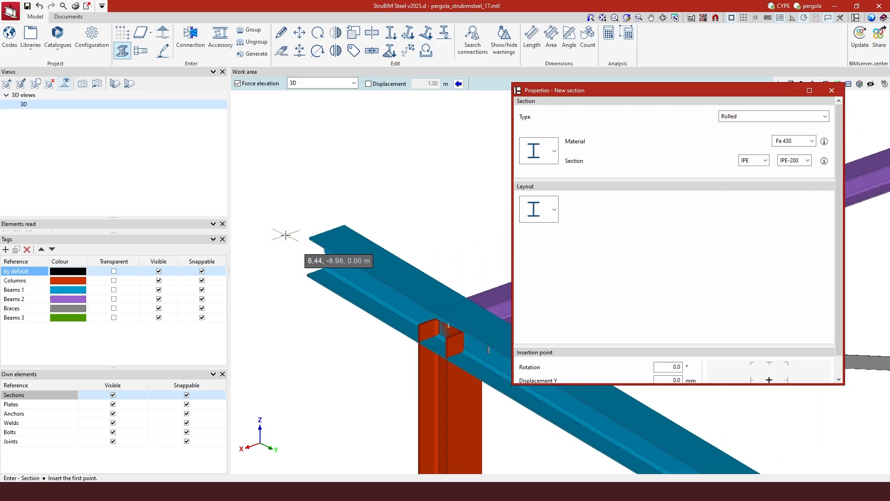
click(329, 241)
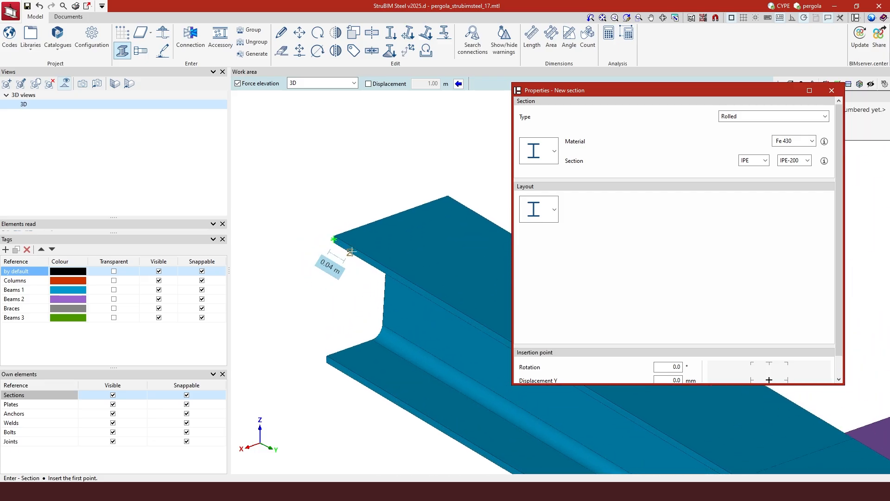
click(238, 84)
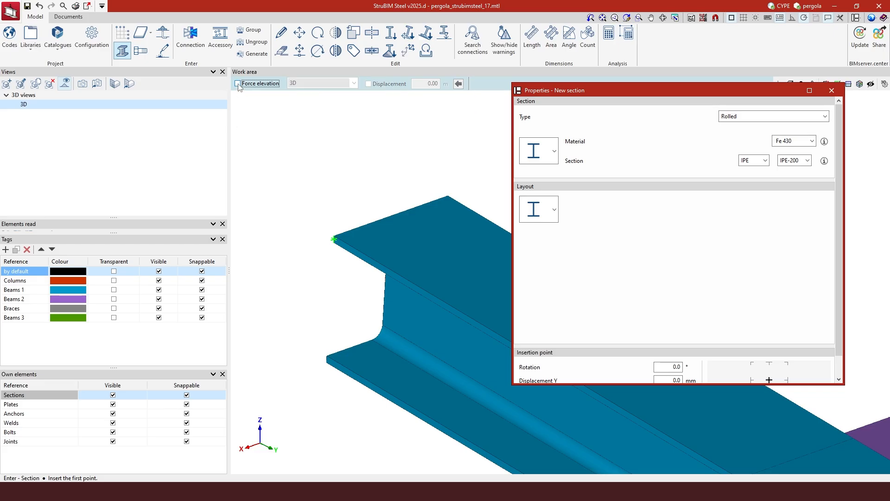
Step: Draw the IPE-200 purlin across the roof beam ends, between the outer top-flange corners of the first and last blue beams
scroll(334, 238, up, 4)
click(333, 237)
scroll(334, 239, down, 4)
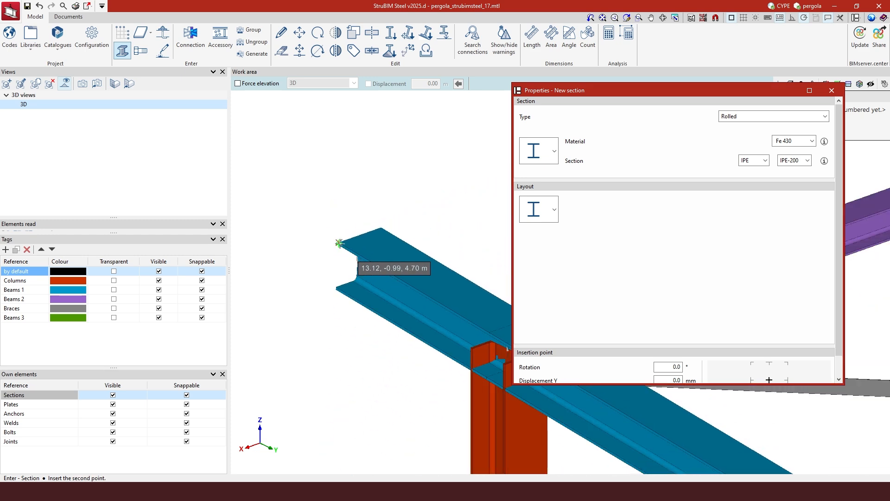
scroll(339, 242, down, 6)
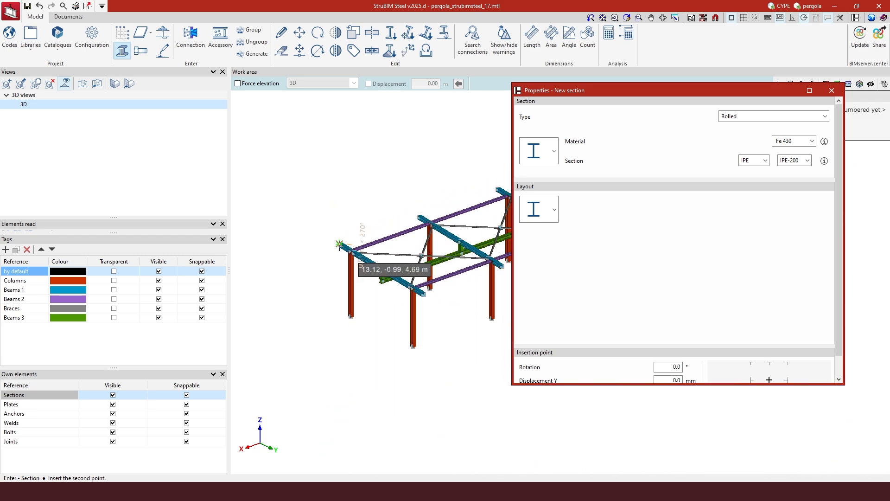
scroll(437, 210, up, 5)
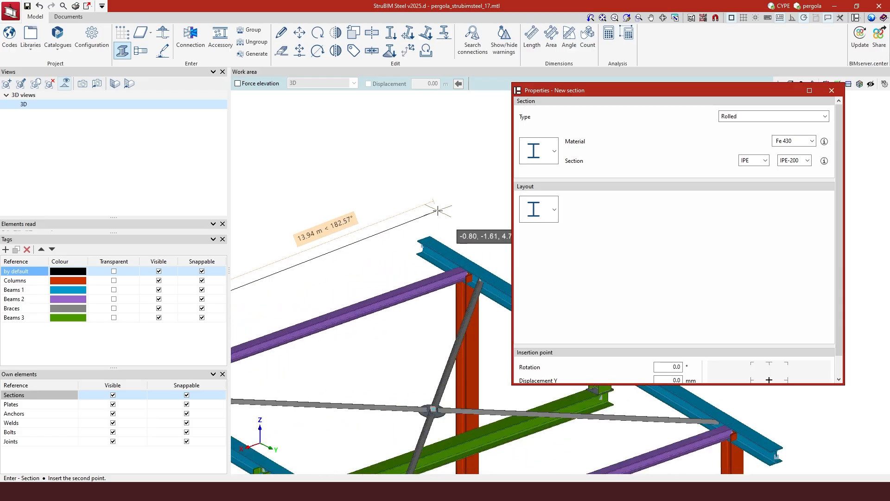
scroll(437, 210, up, 6)
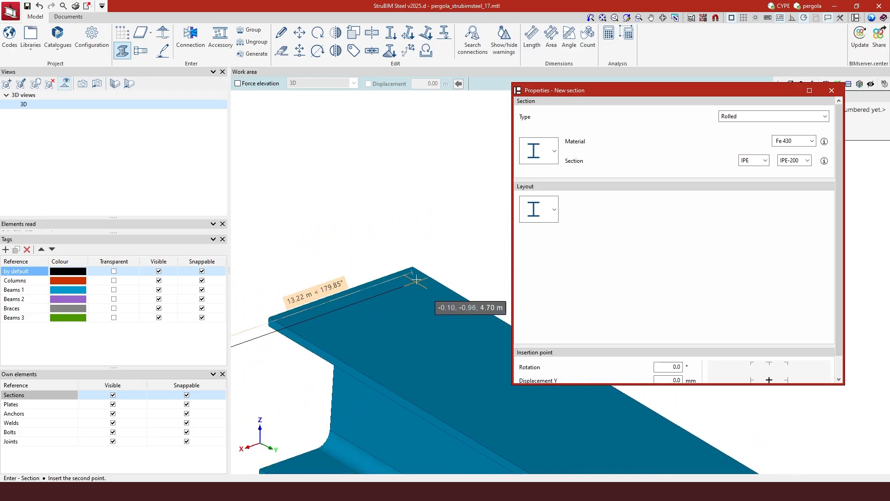
click(413, 262)
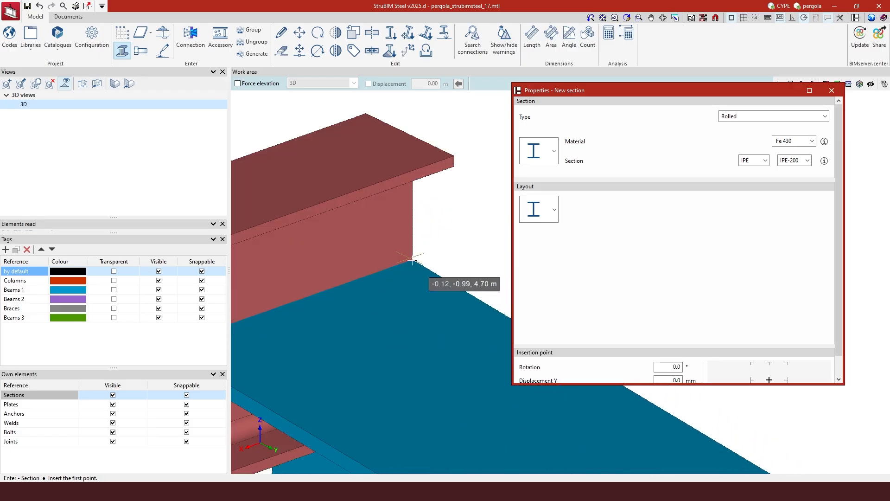
scroll(466, 246, down, 3)
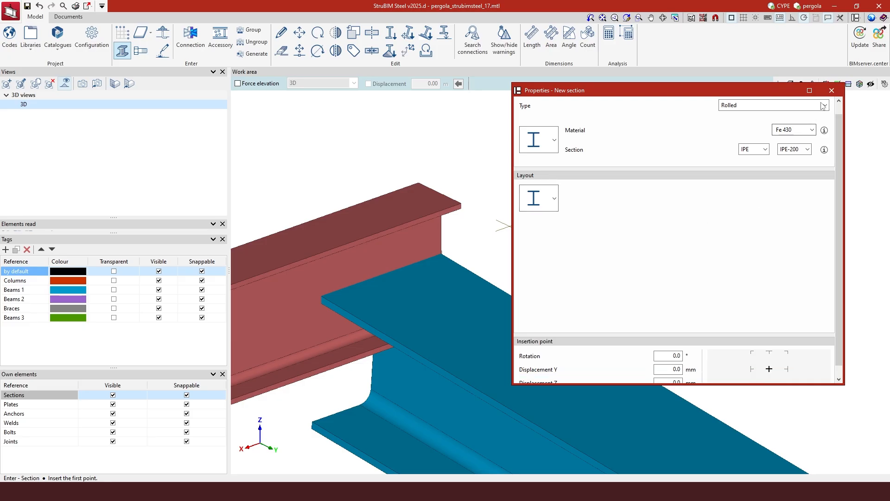
click(832, 90)
Step: Examine from the side how the new IPE-200 purlin sits against the top flange at the blue roof beam's end
scroll(757, 198, down, 6)
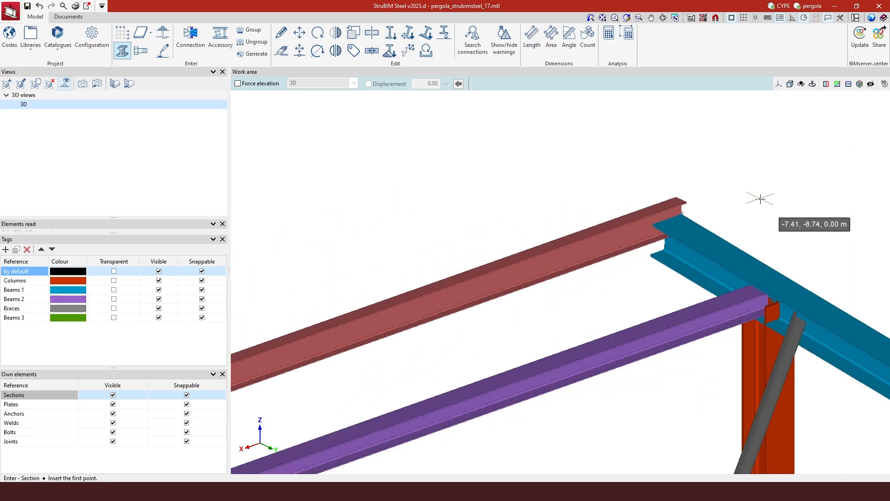
middle_drag(414, 379, 499, 367)
scroll(476, 394, up, 6)
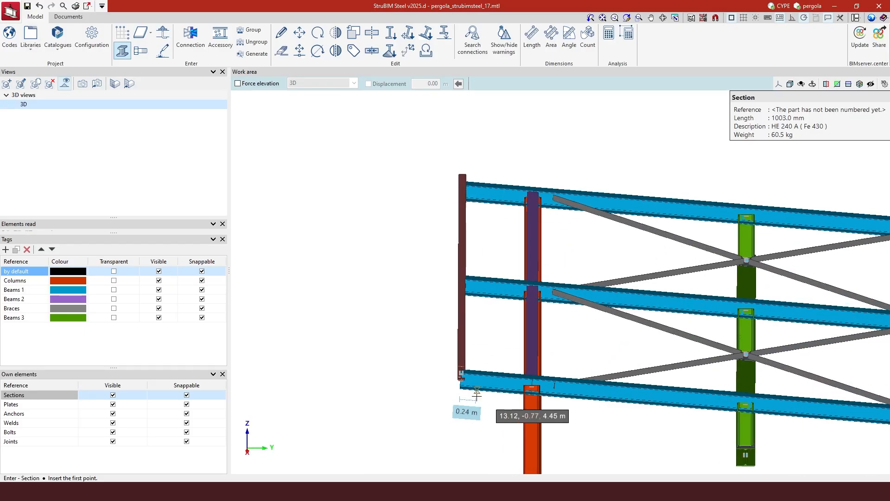
scroll(475, 391, up, 3)
middle_drag(475, 390, 472, 380)
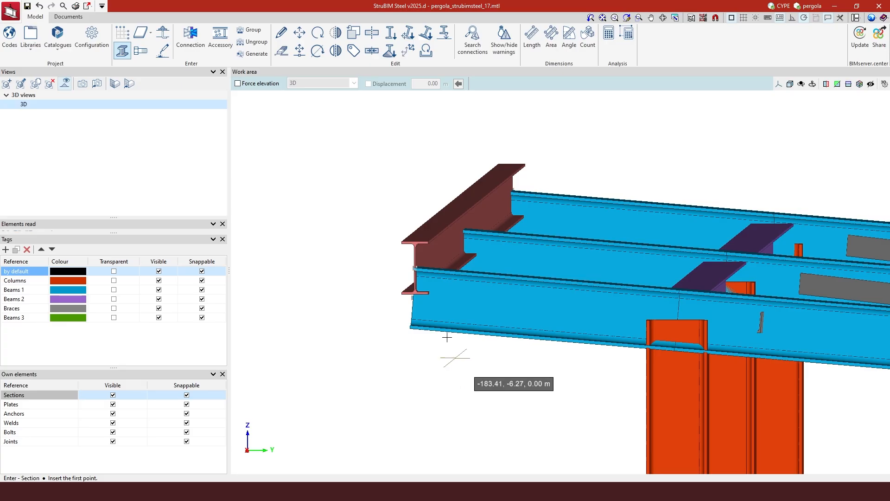
scroll(421, 263, up, 1)
scroll(421, 264, up, 3)
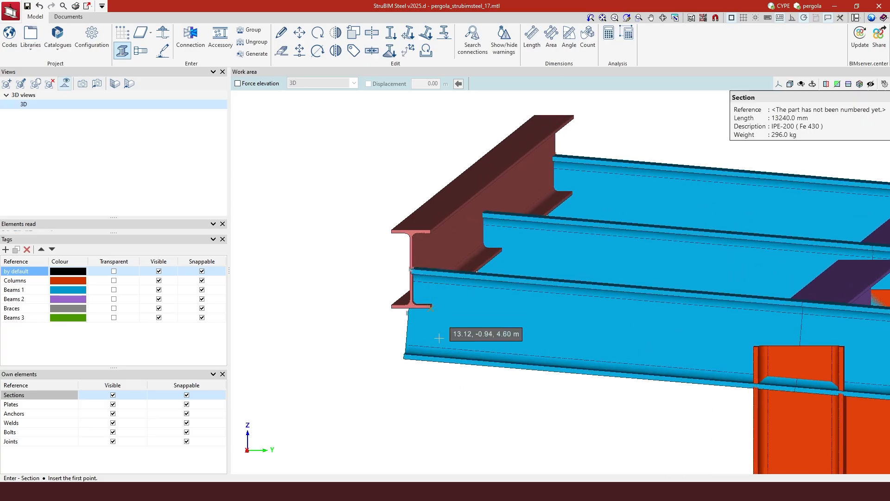
scroll(397, 195, up, 1)
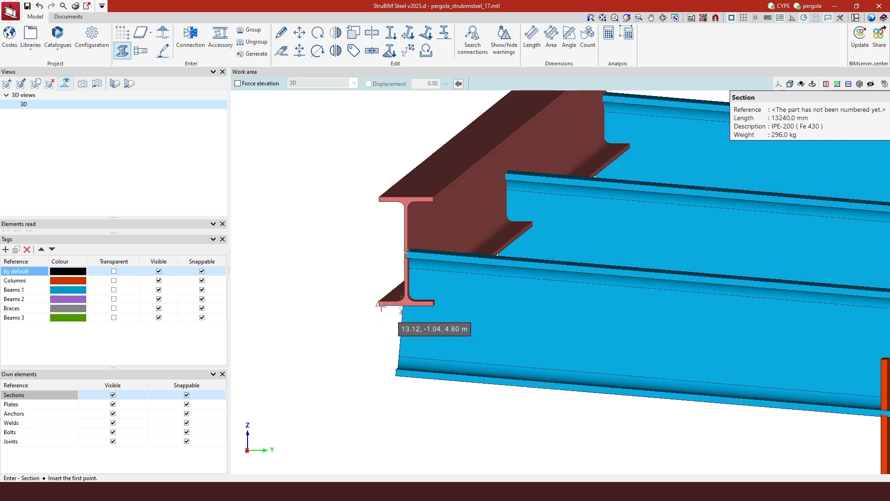
click(397, 199)
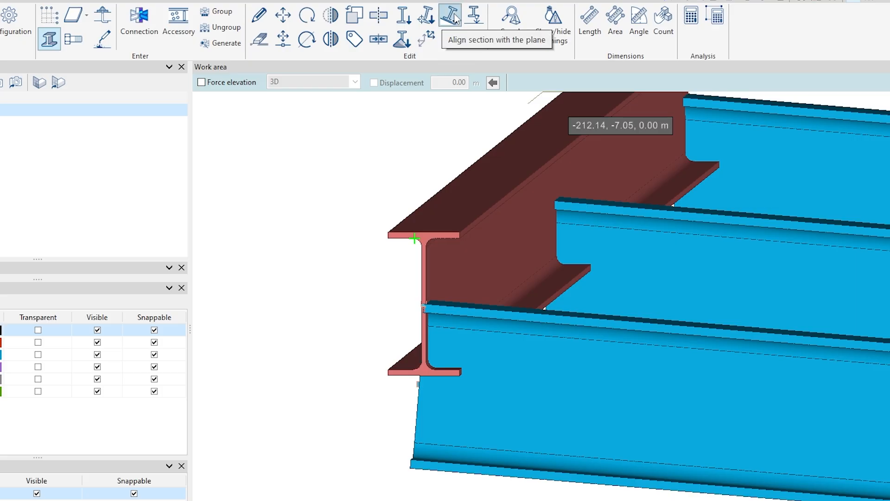
Step: Align the IPE-200 purlin's section with the plane of the blue roof beam's sloping top flange
click(455, 17)
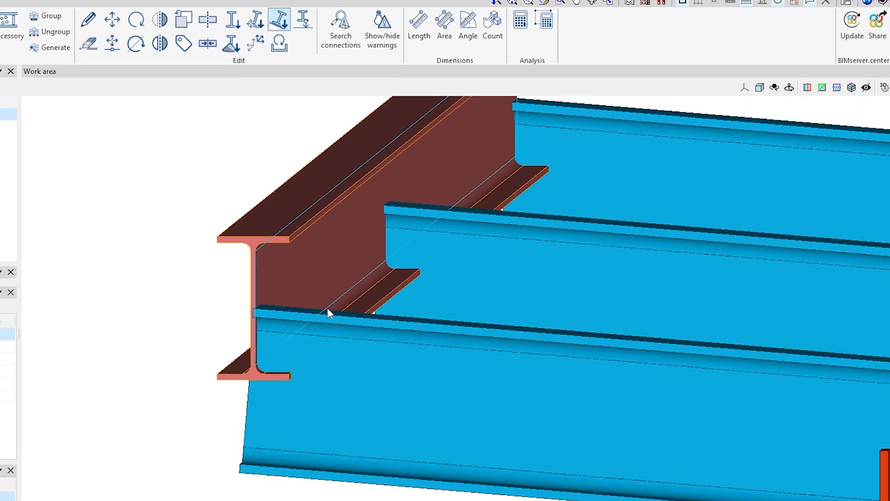
scroll(344, 312, up, 3)
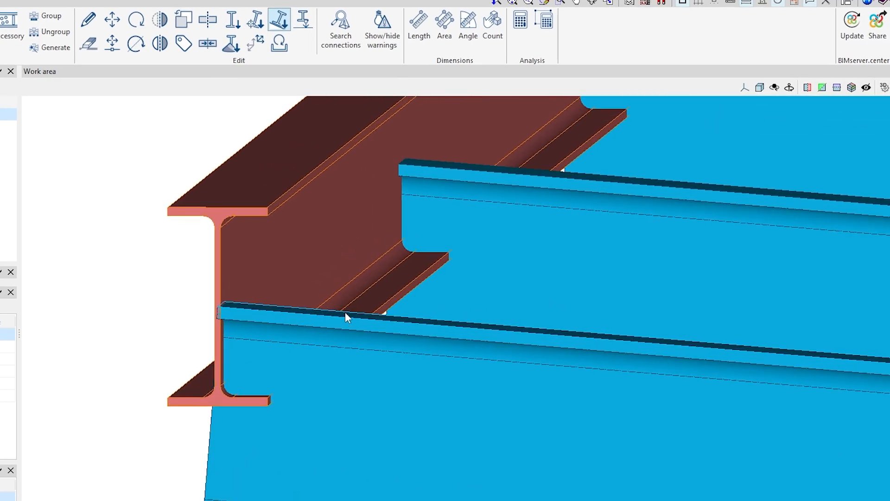
shift+middle_drag(345, 312, 332, 321)
click(366, 334)
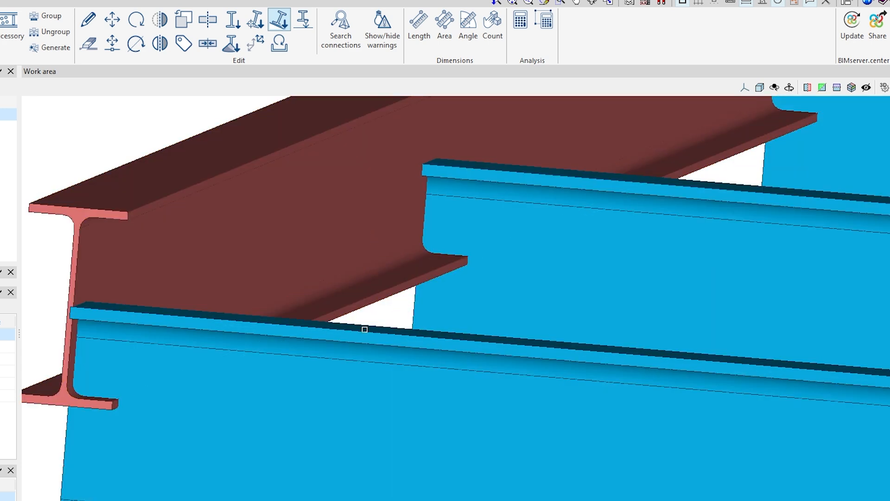
mouse_move(115, 364)
middle_down()
mouse_move(154, 371)
mouse_move(136, 363)
middle_up()
scroll(109, 367, up, 2)
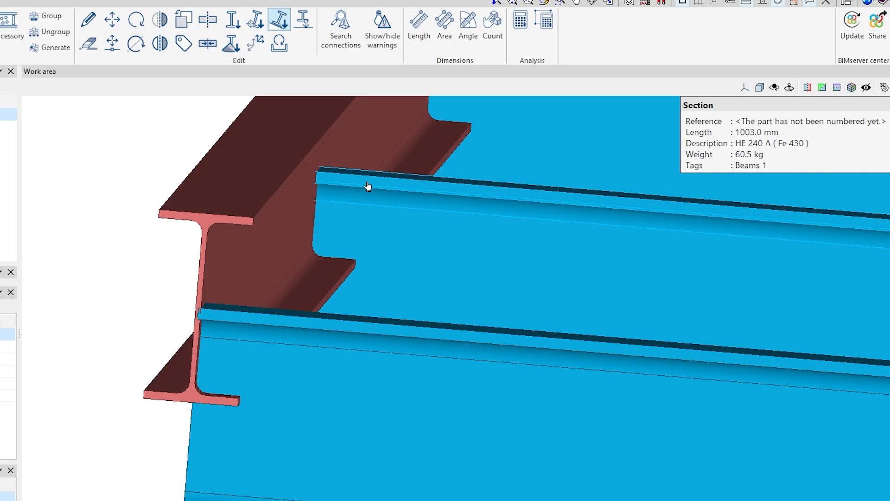
Step: Level the underside of the purlin's bottom flange with the top face of the blue roof beam
scroll(242, 395, down, 2)
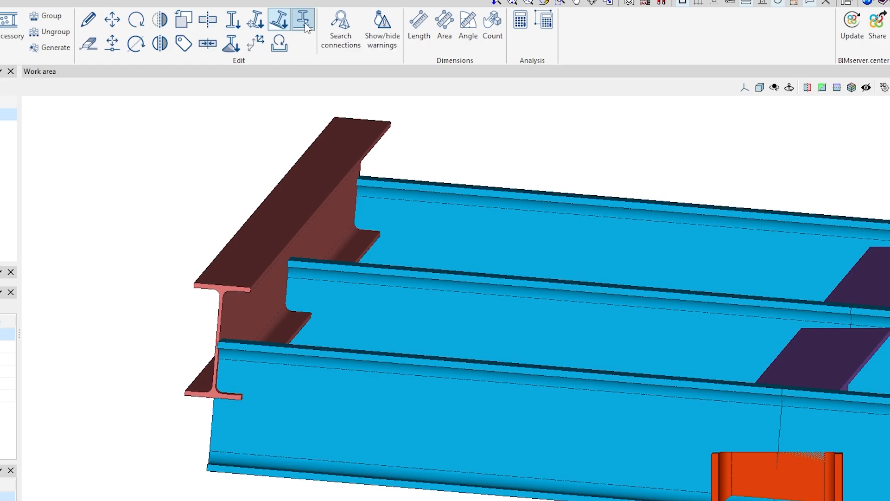
click(305, 26)
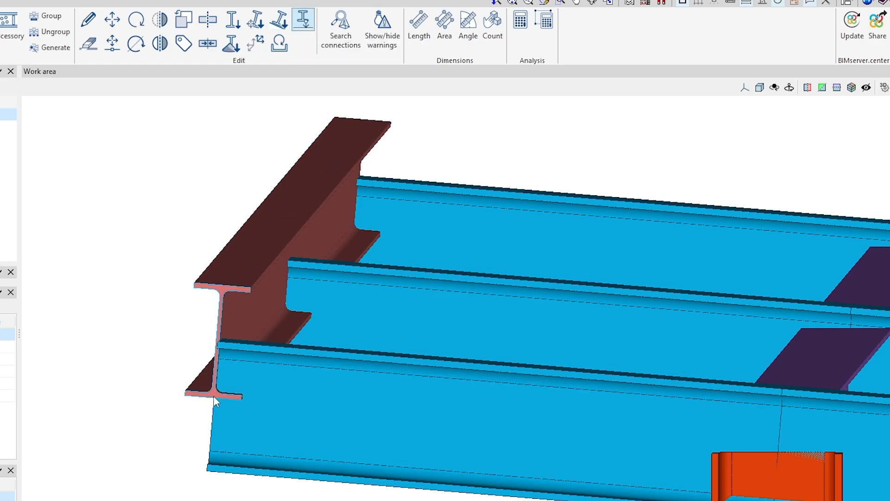
scroll(214, 396, up, 4)
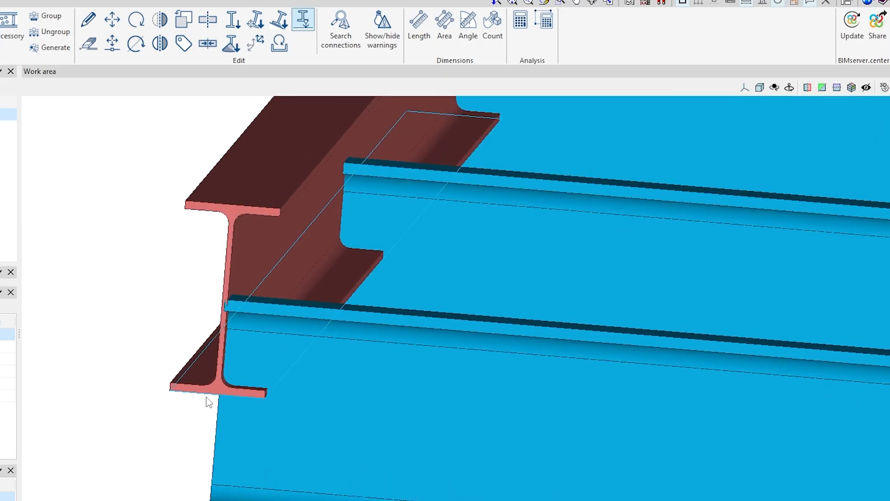
middle_drag(206, 396, 226, 405)
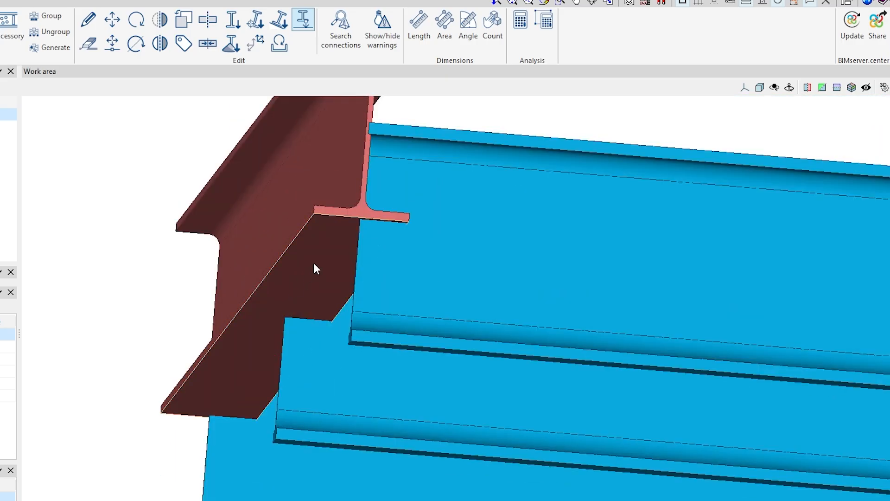
scroll(313, 266, down, 5)
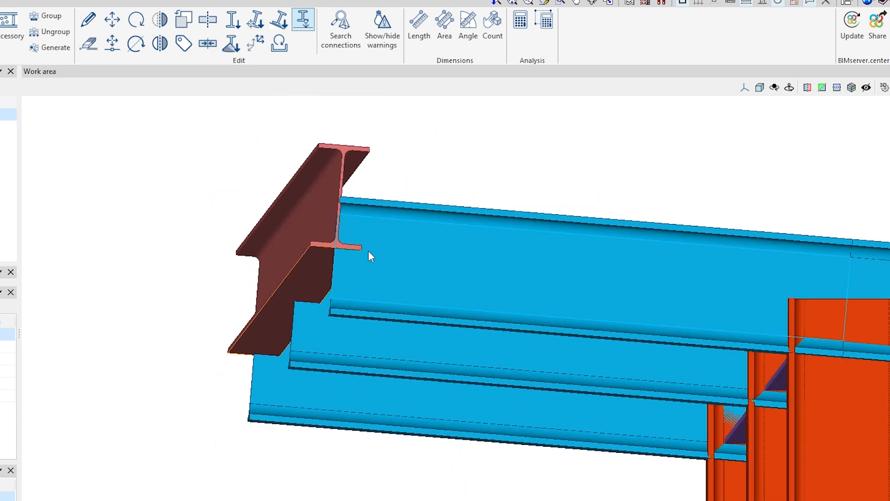
middle_drag(435, 241, 429, 253)
scroll(429, 257, down, 3)
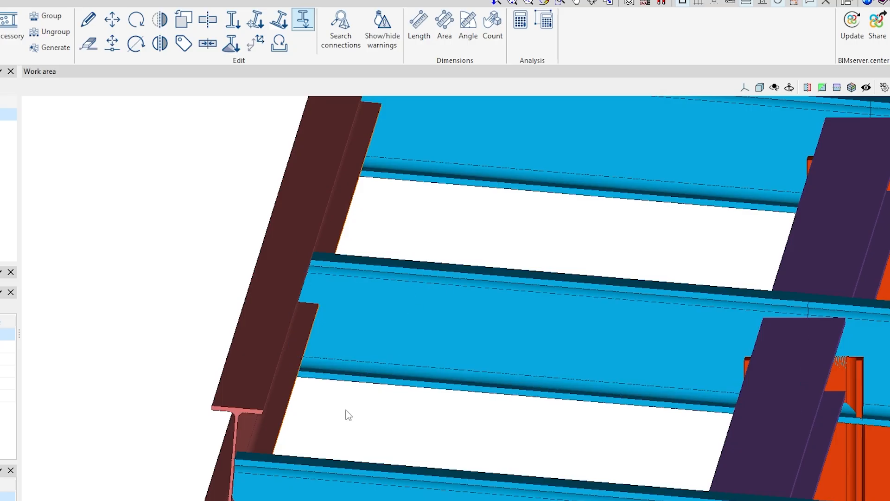
scroll(344, 413, up, 3)
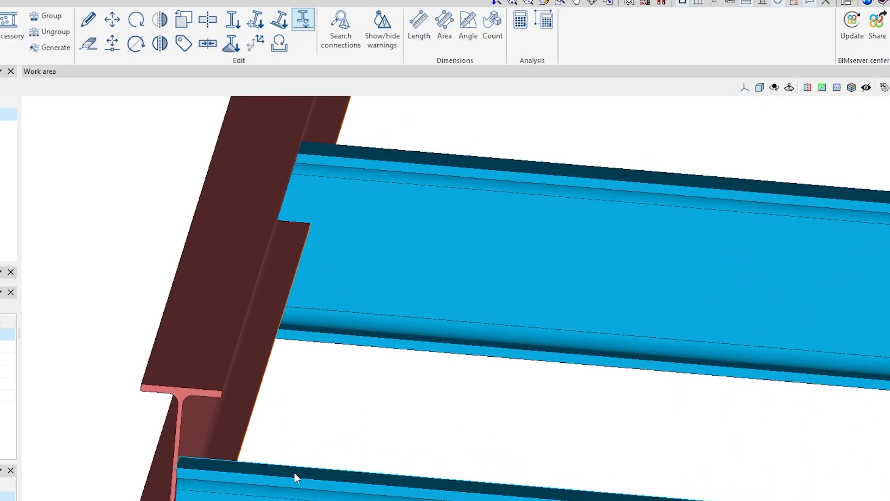
click(294, 472)
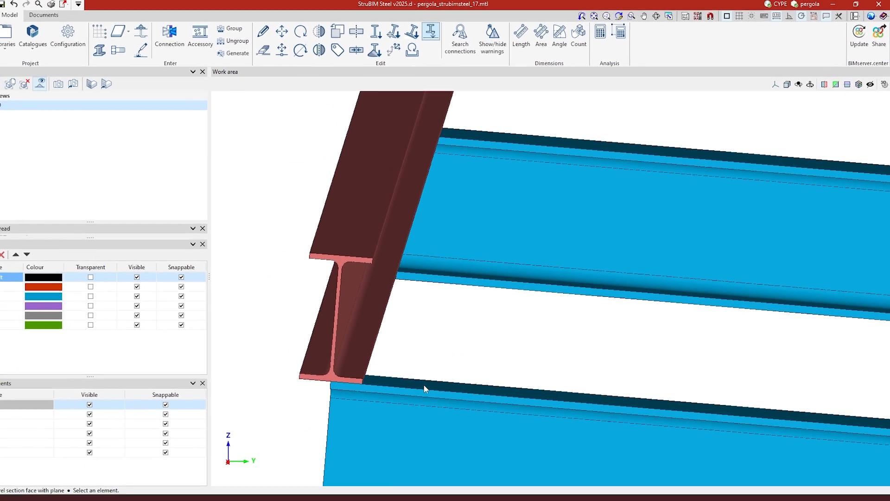
Step: Move the purlin from its bottom flange's outer lower corner to the upper end corner of the front blue roof beam
scroll(433, 376, down, 2)
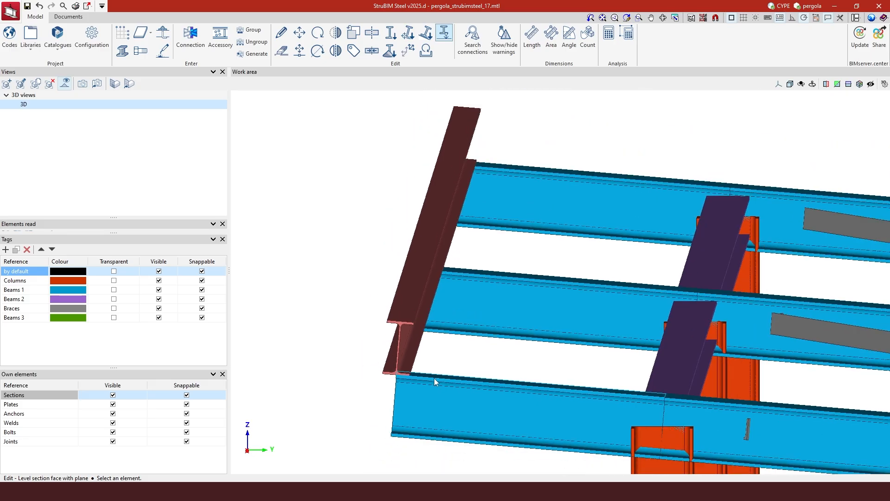
scroll(434, 377, up, 5)
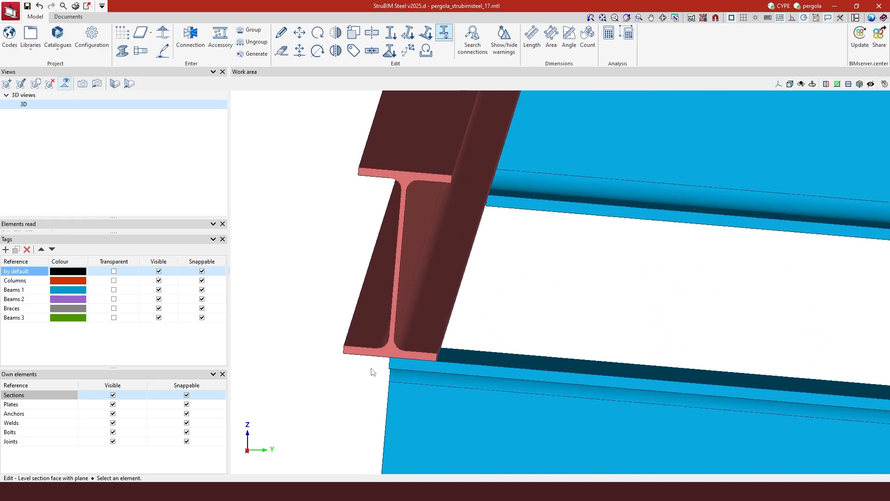
scroll(369, 370, down, 4)
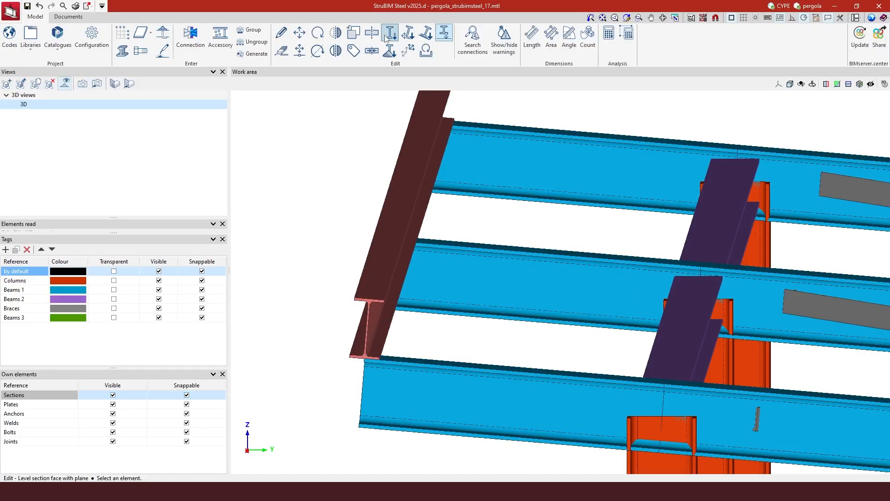
click(299, 33)
scroll(342, 369, up, 4)
scroll(405, 357, up, 3)
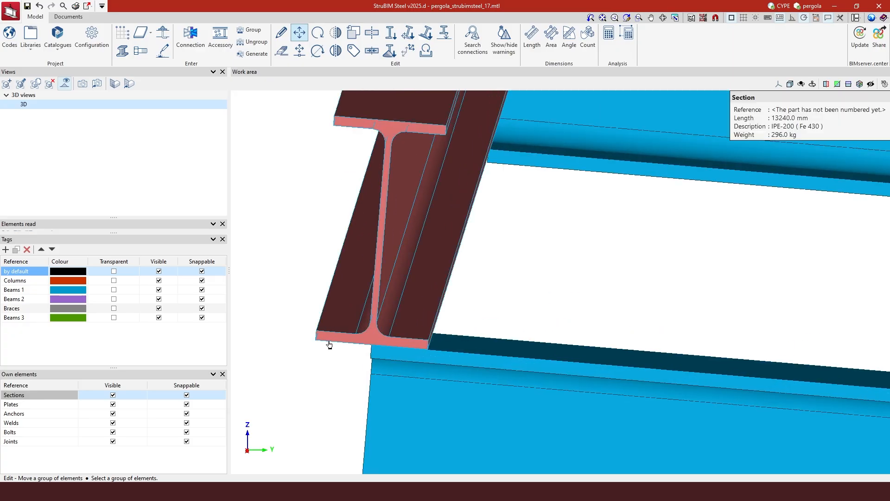
click(319, 344)
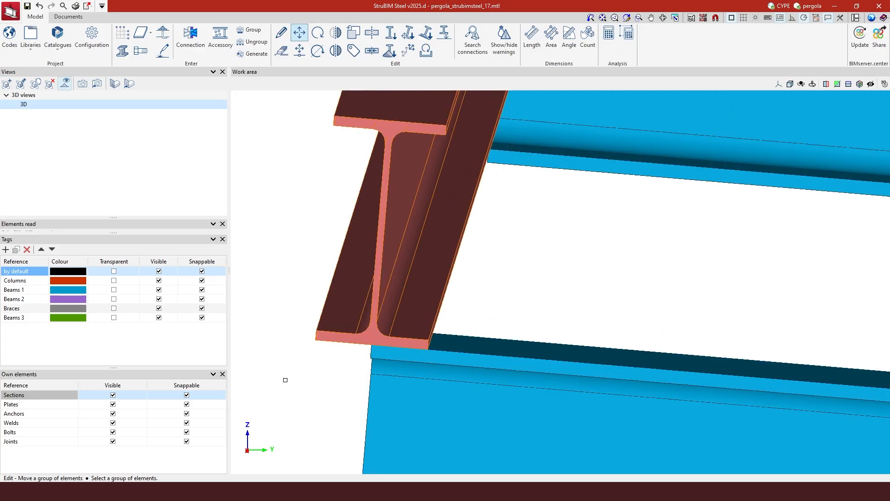
right_click(344, 348)
click(313, 340)
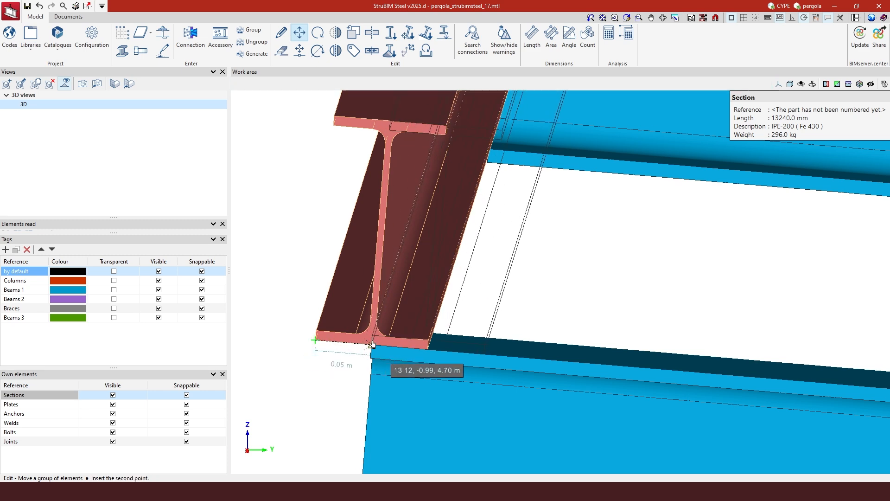
click(372, 344)
scroll(368, 324, down, 3)
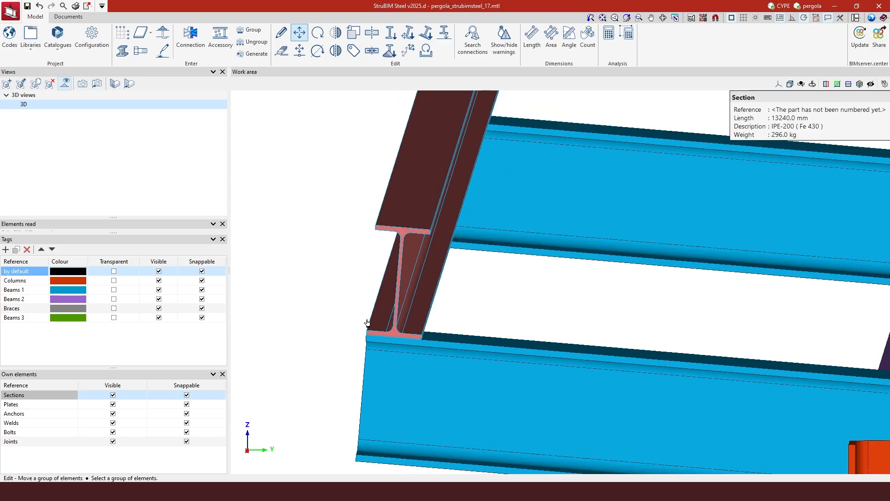
Step: Copy the purlin 1.3 m along the roof slope, using its bottom flange's outer lower corner as the base point
scroll(366, 322, down, 5)
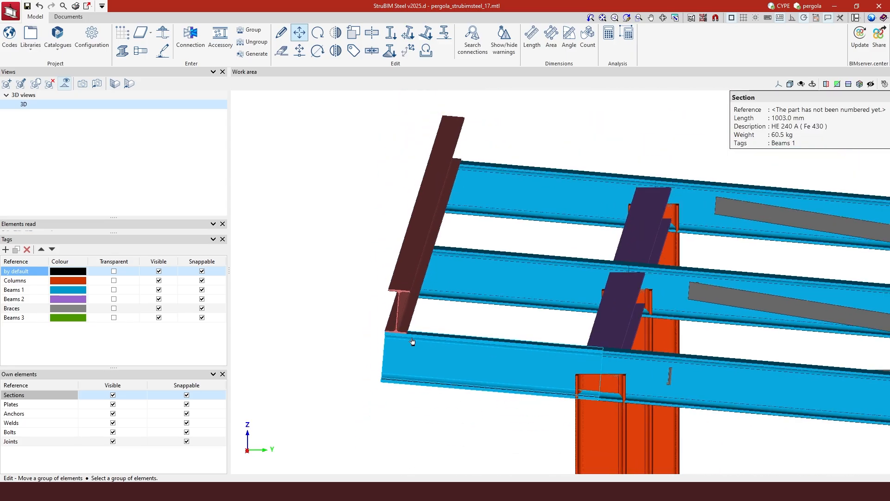
scroll(476, 324, down, 4)
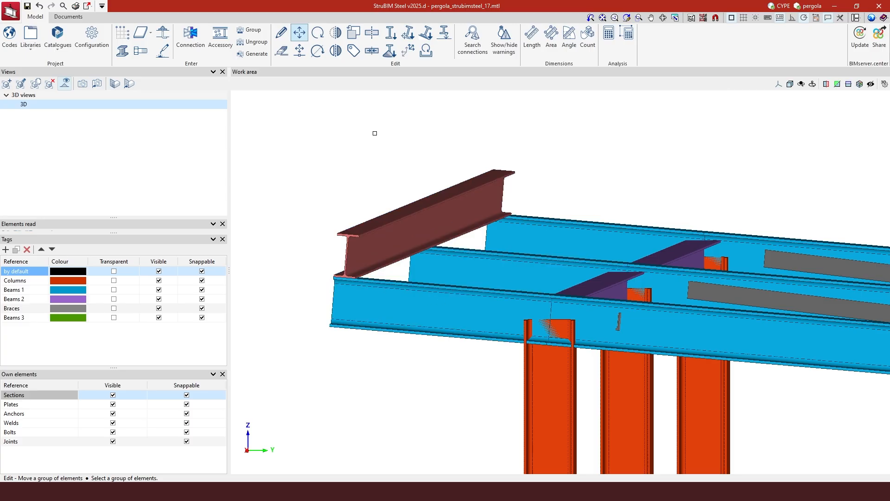
scroll(375, 133, up, 3)
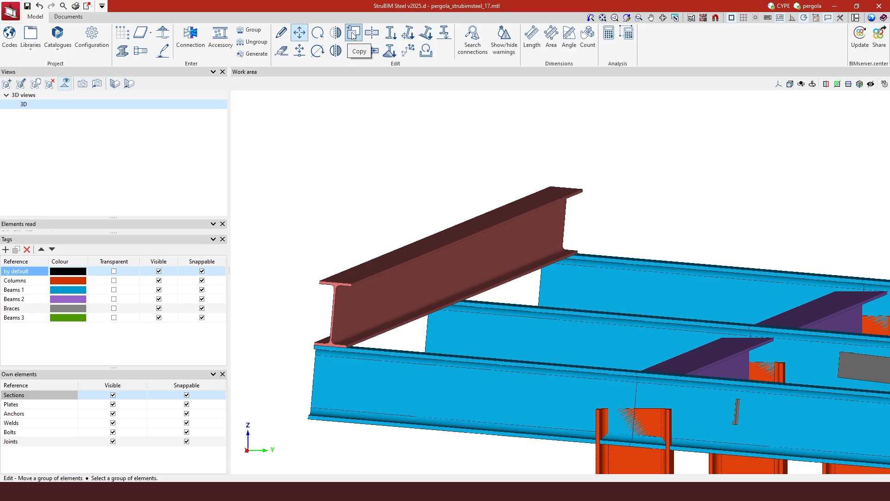
click(354, 34)
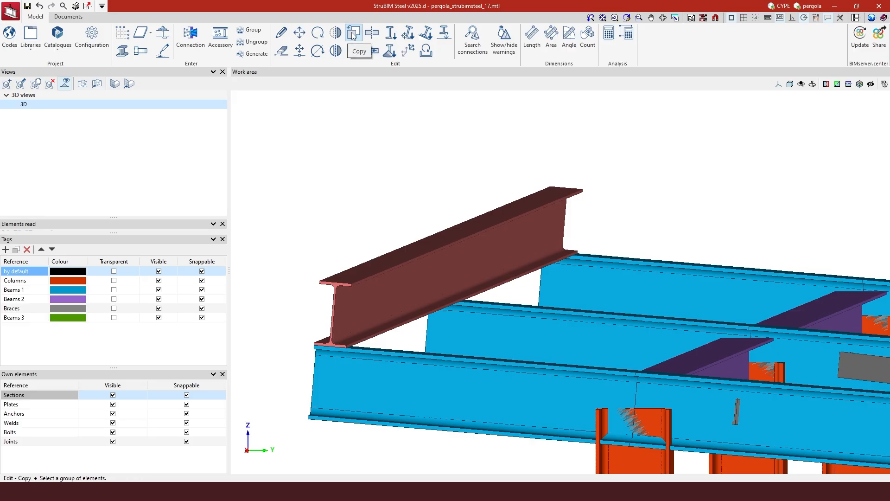
click(355, 308)
right_click(355, 308)
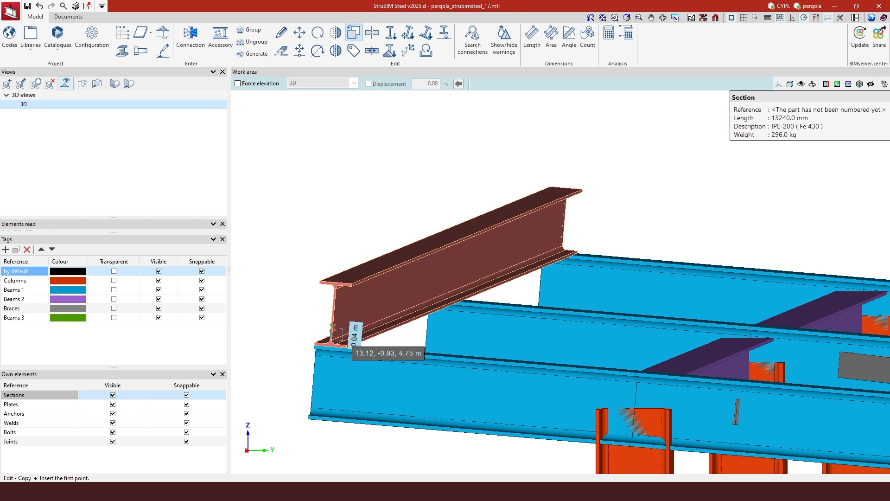
scroll(325, 343, up, 4)
scroll(325, 342, up, 2)
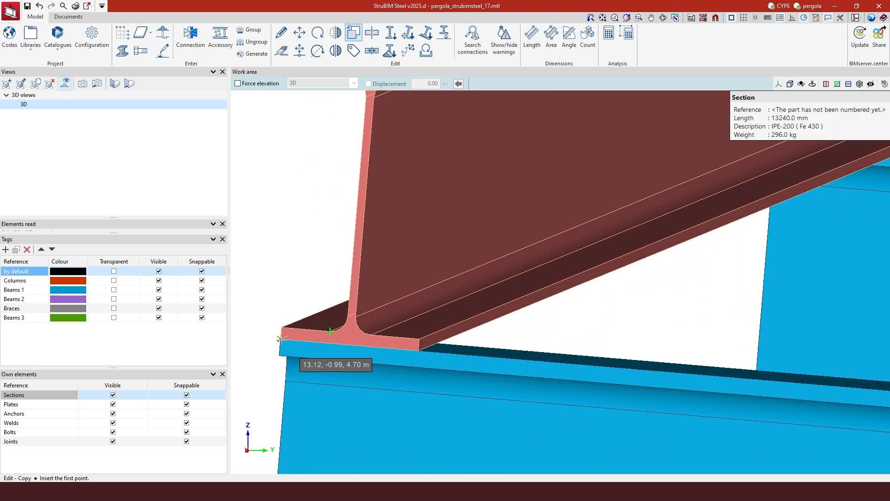
click(281, 339)
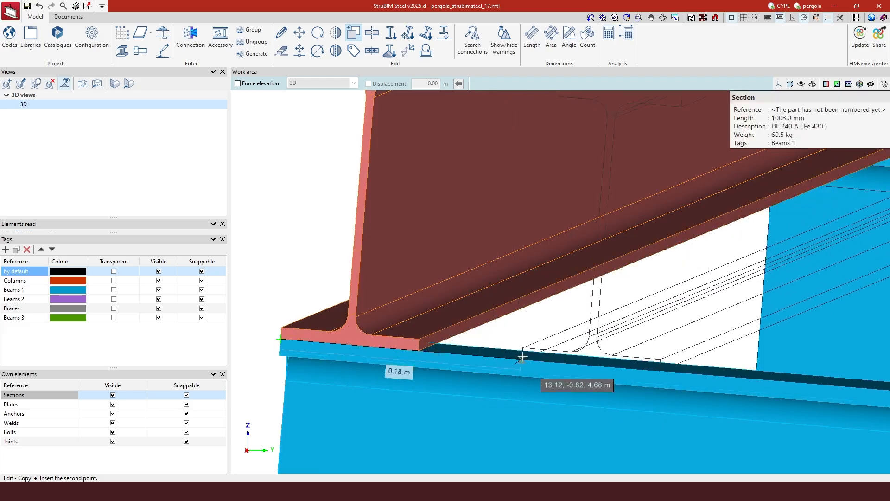
click(575, 364)
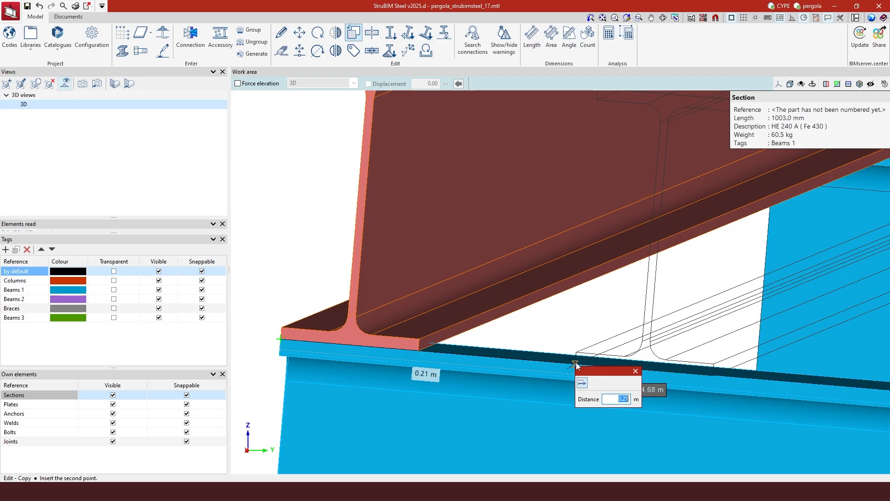
text(1.3)
key(Return)
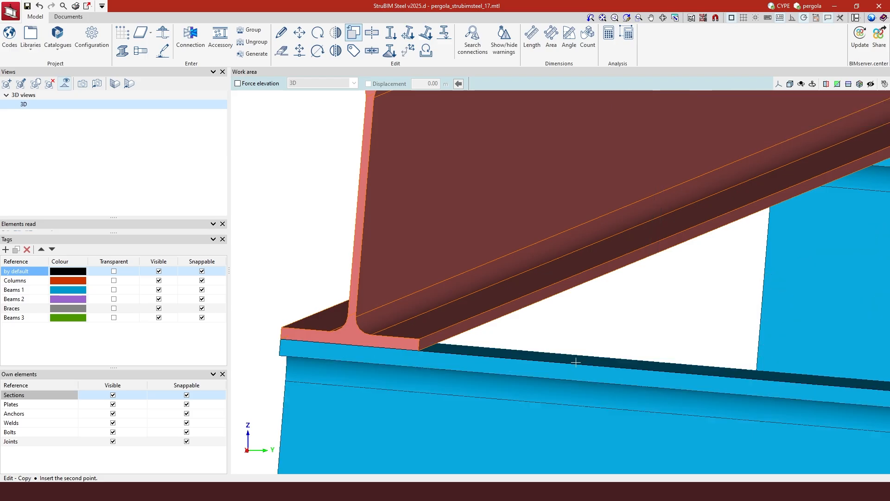
Step: Copy the original purlin 2.6 m down the roof slope, along the top edge of the front blue roof beam
scroll(576, 364, down, 6)
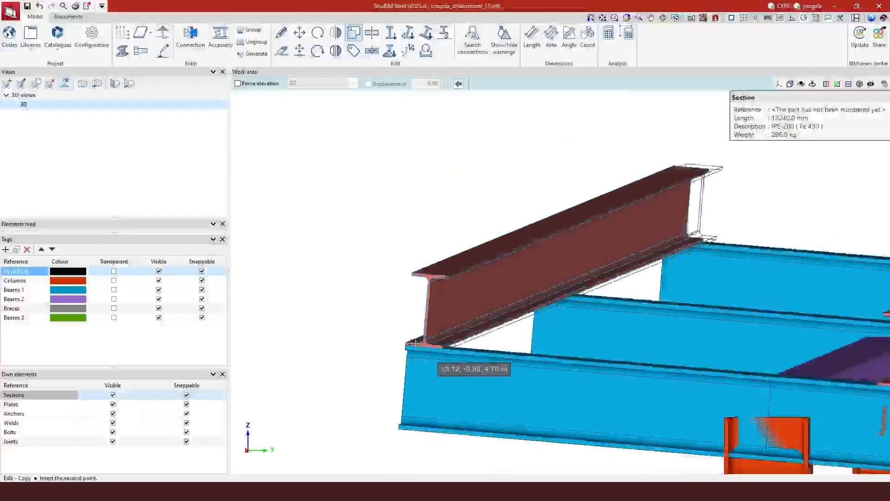
scroll(617, 366, up, 5)
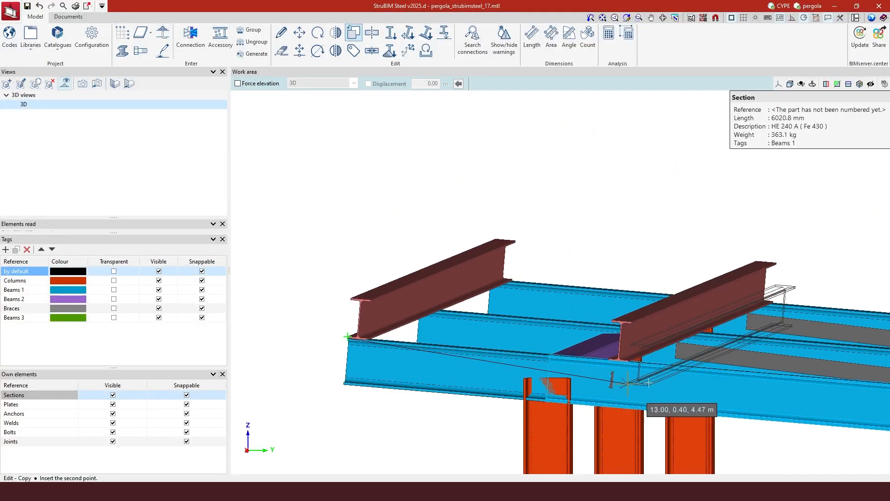
scroll(654, 371, up, 4)
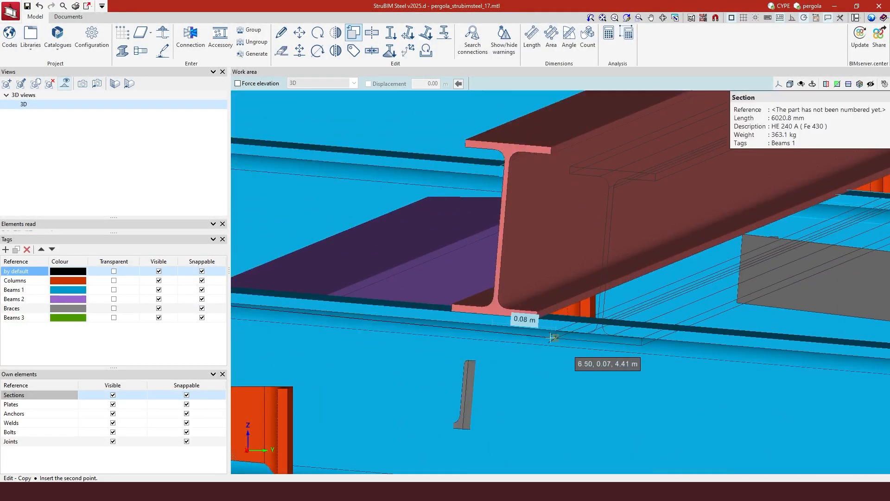
scroll(648, 333, down, 5)
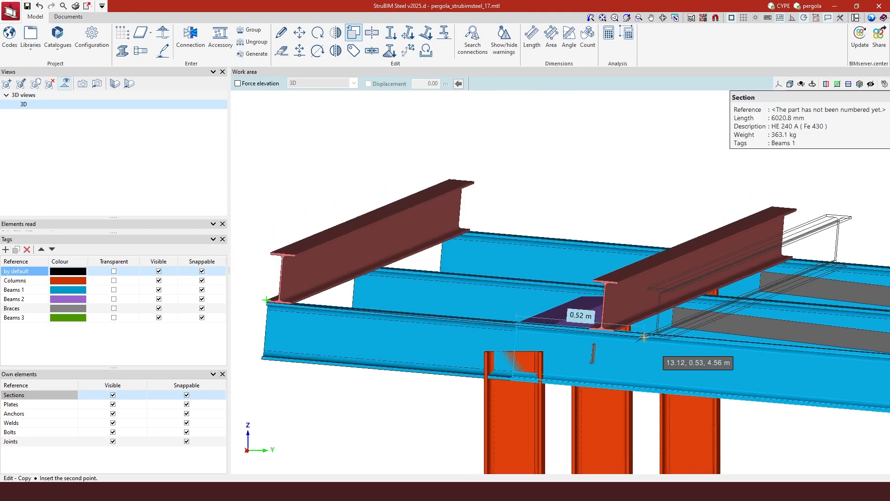
scroll(431, 319, up, 3)
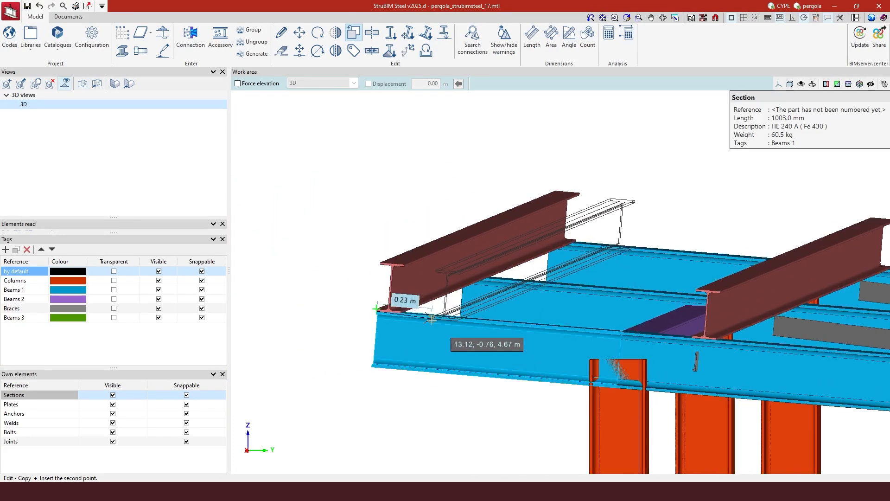
scroll(432, 319, up, 3)
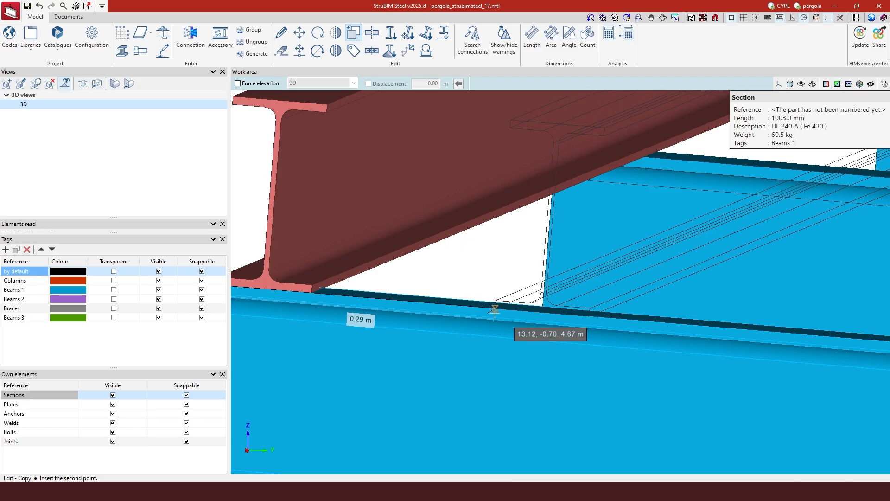
click(733, 19)
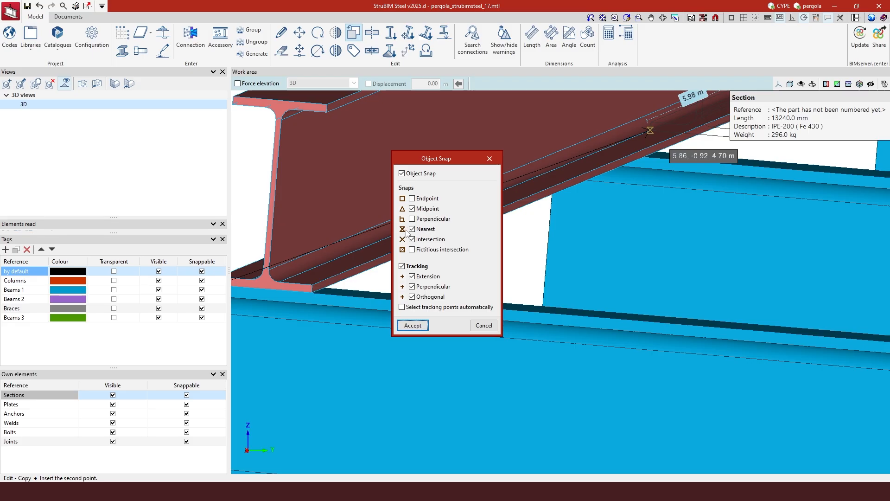
click(489, 158)
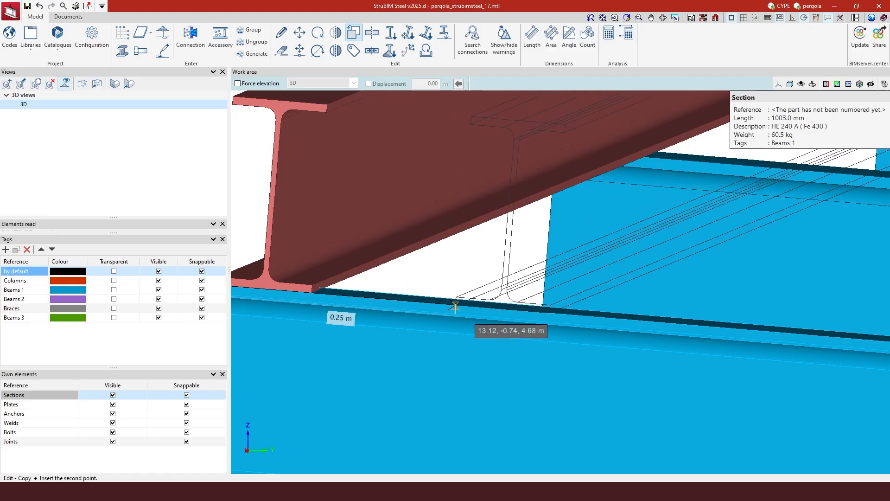
click(455, 305)
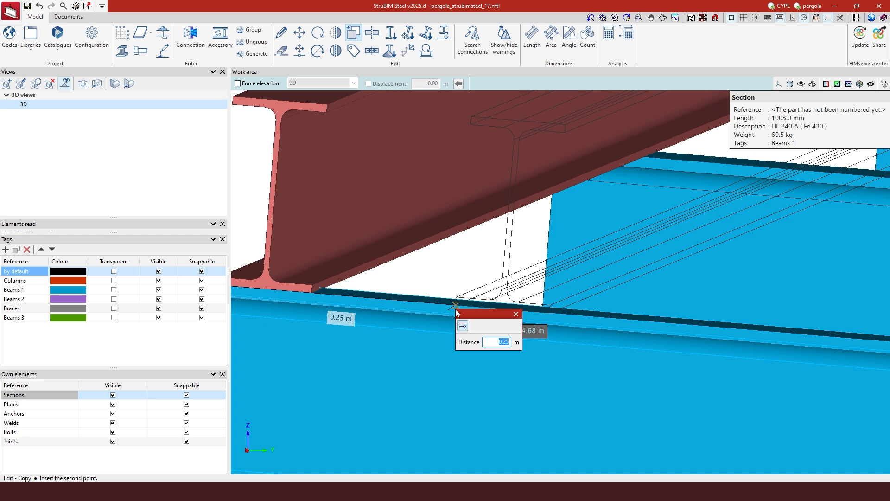
text(2.6)
key(Return)
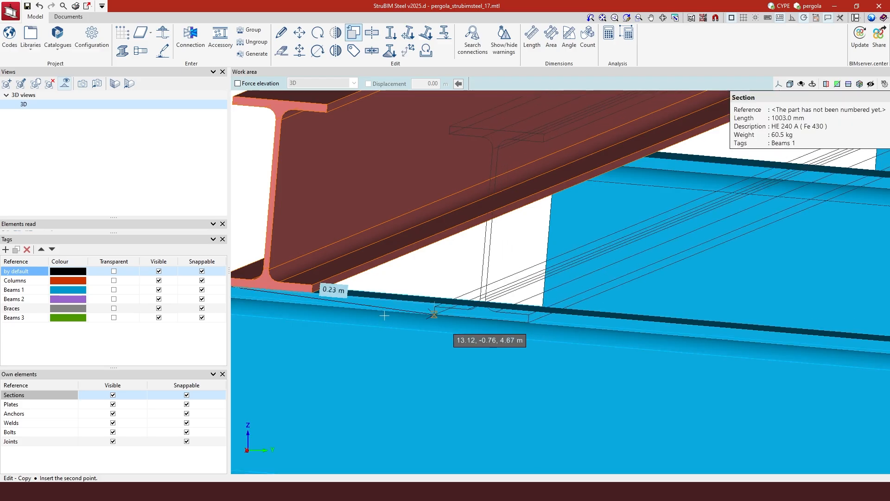
Step: Make another copy of the original purlin 3.9 m down the slope along the front blue roof beam
scroll(384, 315, down, 6)
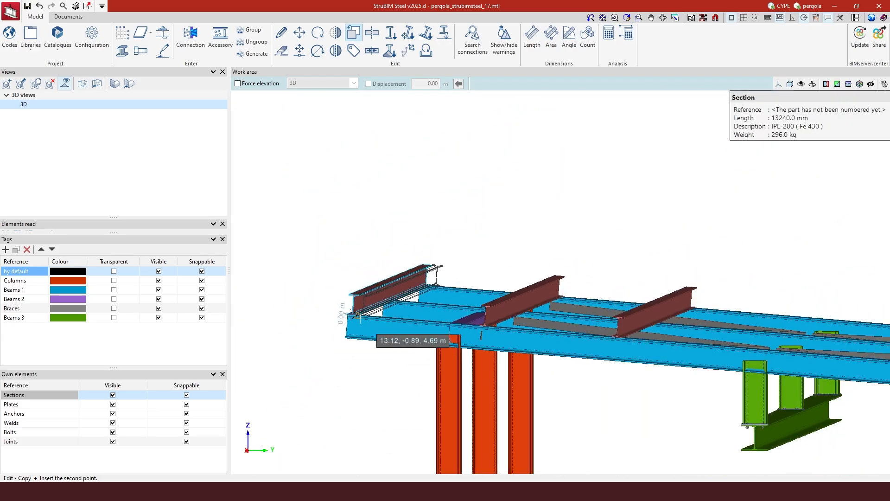
scroll(359, 318, down, 2)
scroll(360, 316, up, 8)
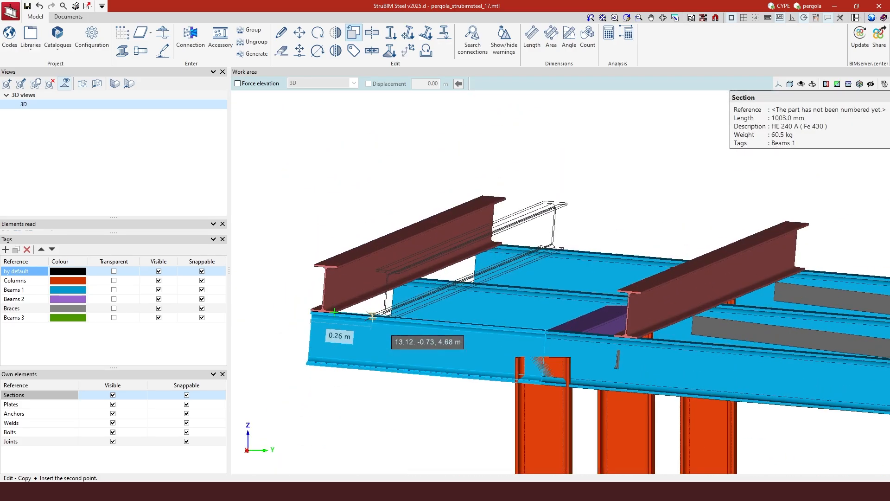
scroll(371, 315, up, 2)
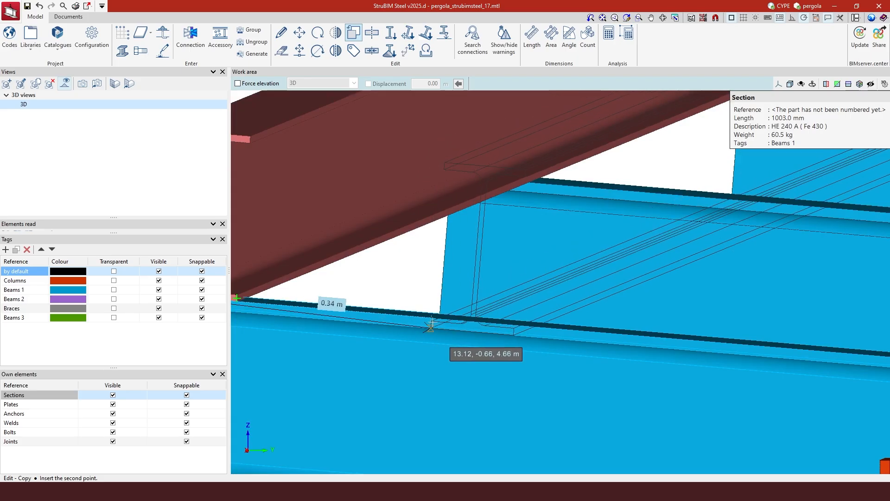
click(435, 317)
text(3.9)
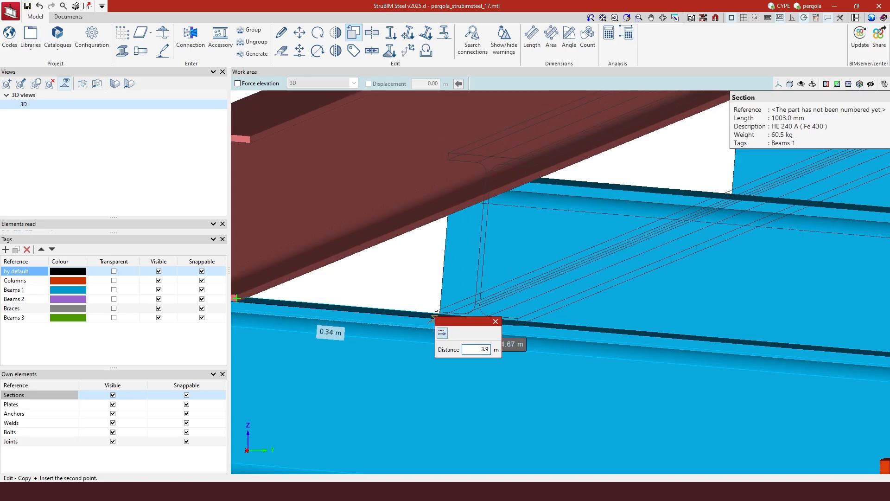
key(Return)
Step: Add a fourth purlin copy down the slope of the front blue roof beam, keeping the same spacing as the previous copies
scroll(433, 318, down, 4)
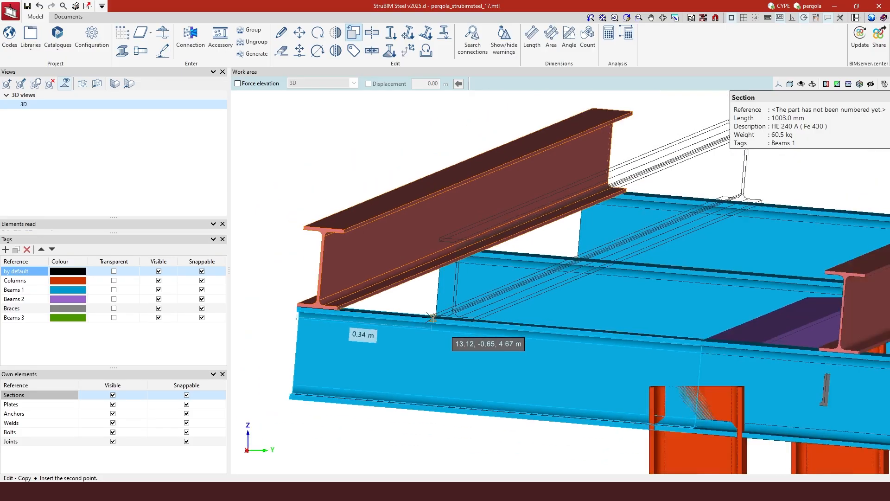
scroll(433, 318, down, 6)
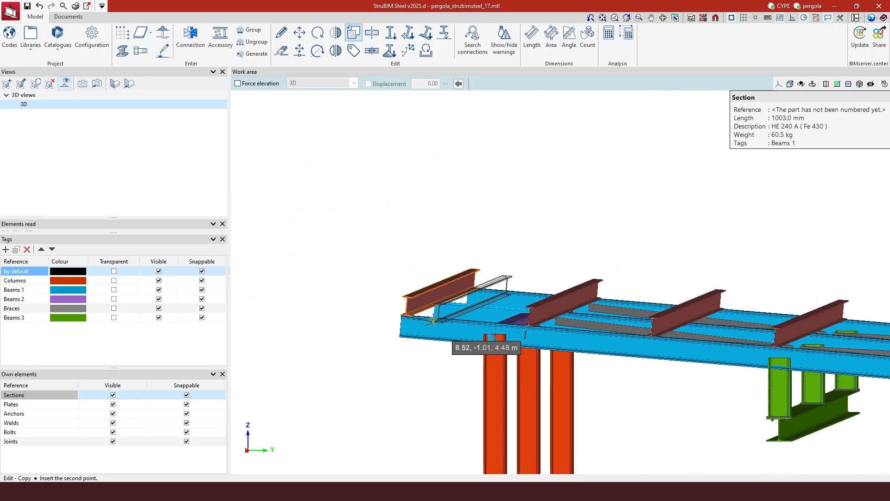
scroll(432, 320, down, 2)
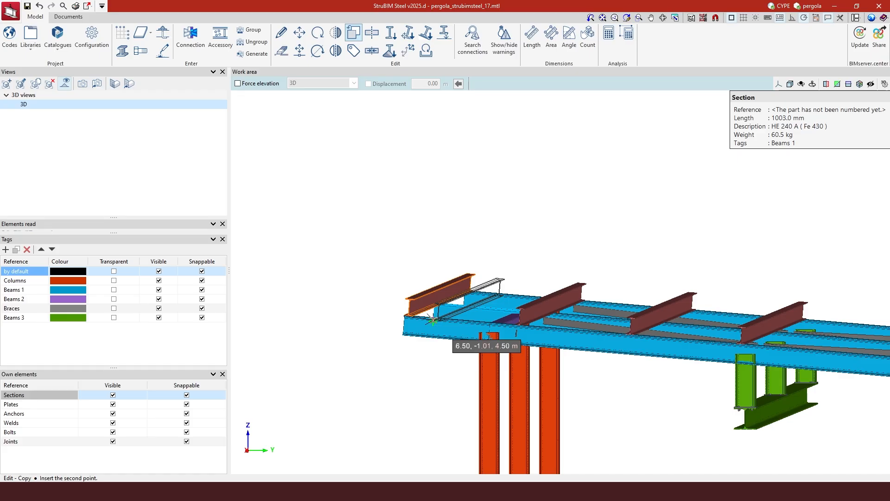
scroll(431, 322, up, 1)
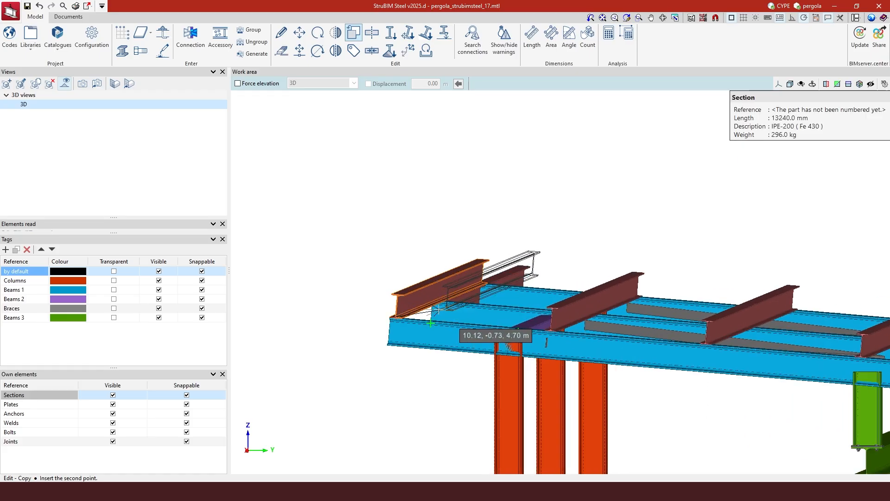
scroll(431, 322, up, 3)
scroll(419, 343, up, 2)
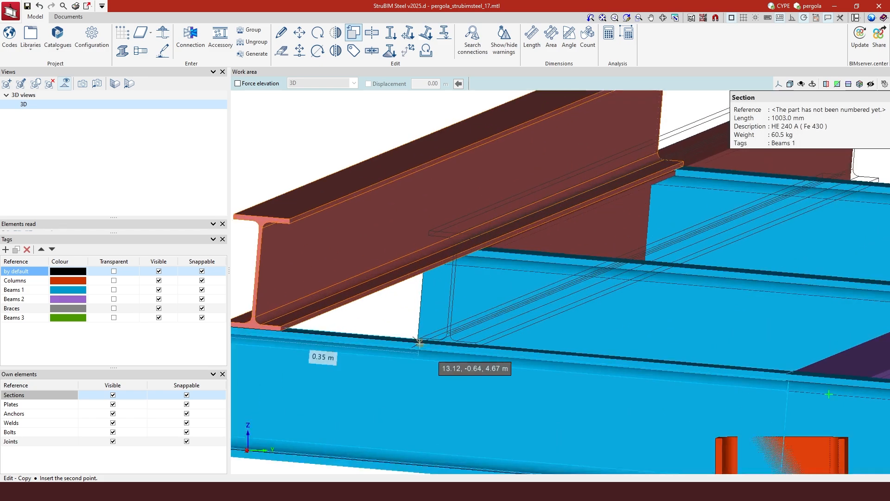
scroll(534, 362, down, 2)
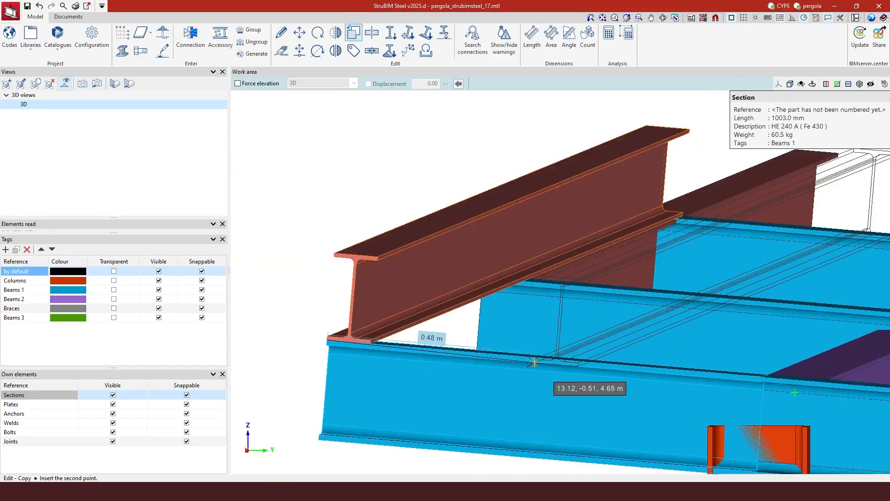
scroll(534, 362, down, 3)
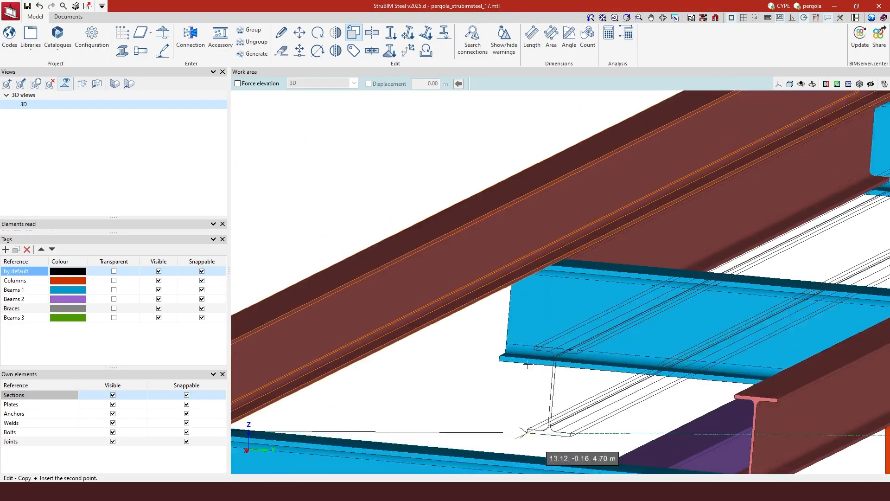
scroll(479, 371, up, 5)
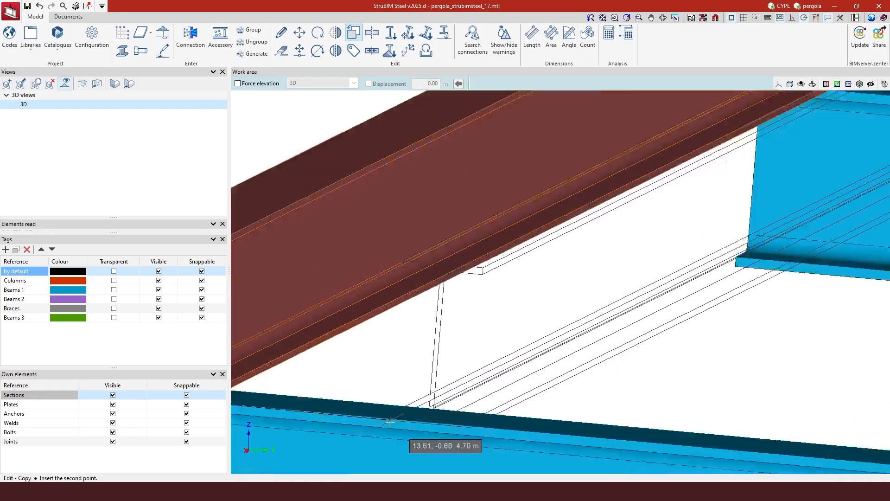
key(Return)
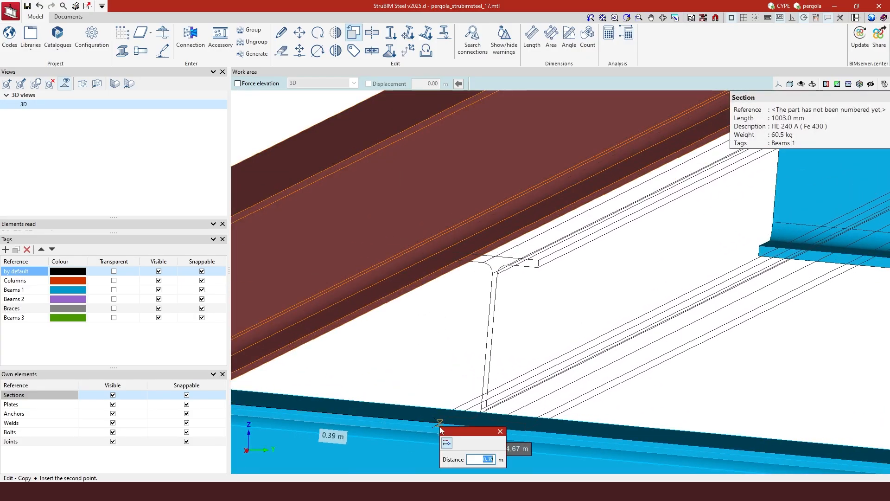
text(1)
key(Return)
Step: Add a fifth purlin copy one equal spacing further down, just before the purple beam at the roof's lower end
scroll(440, 426, down, 10)
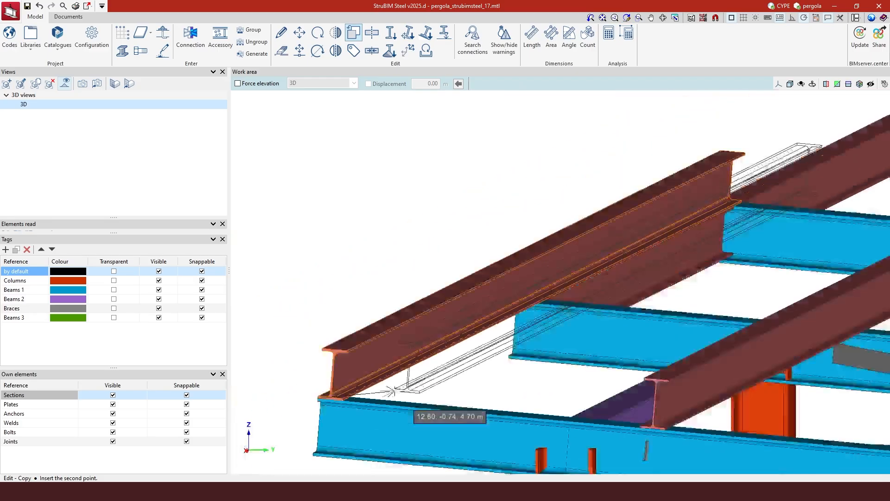
scroll(394, 393, down, 1)
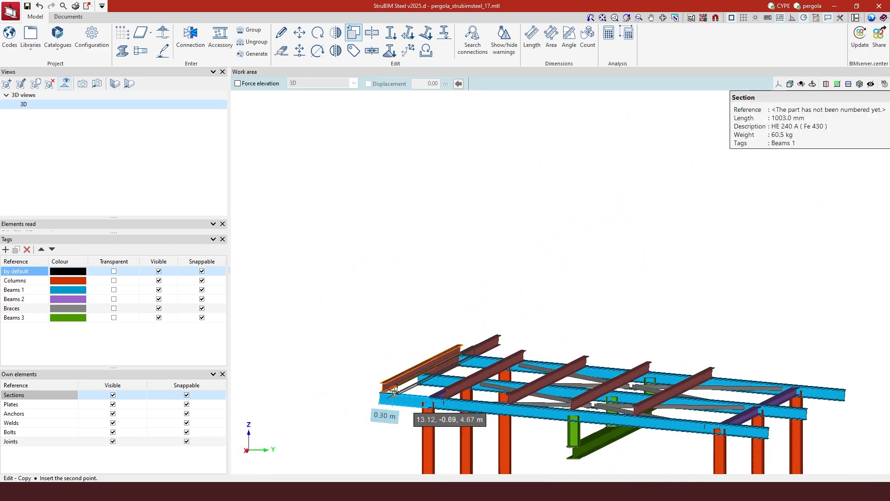
scroll(403, 402, up, 10)
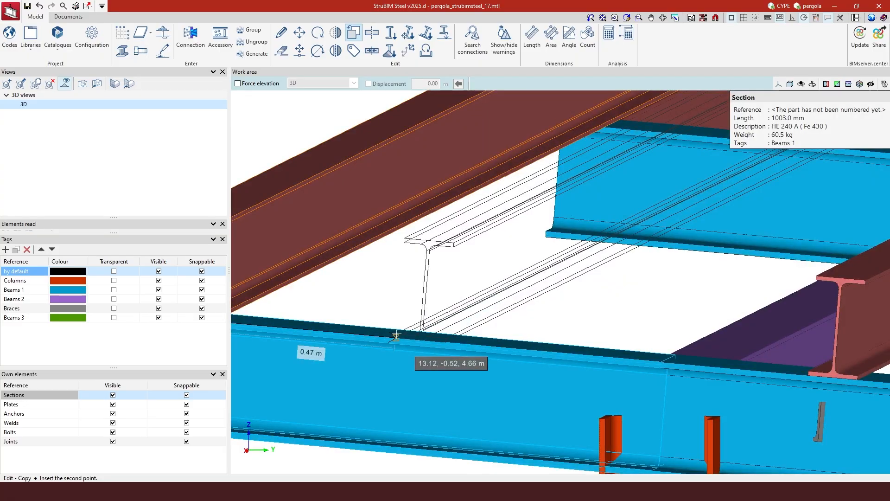
key(Return)
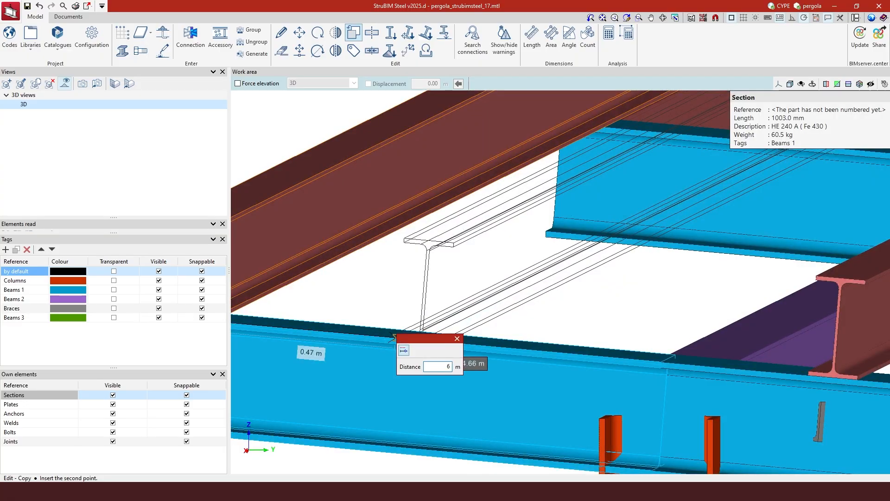
Step: Add a sixth purlin copy one equal spacing further down, past the purple beam near the front blue roof beam's lower end
scroll(393, 335, down, 10)
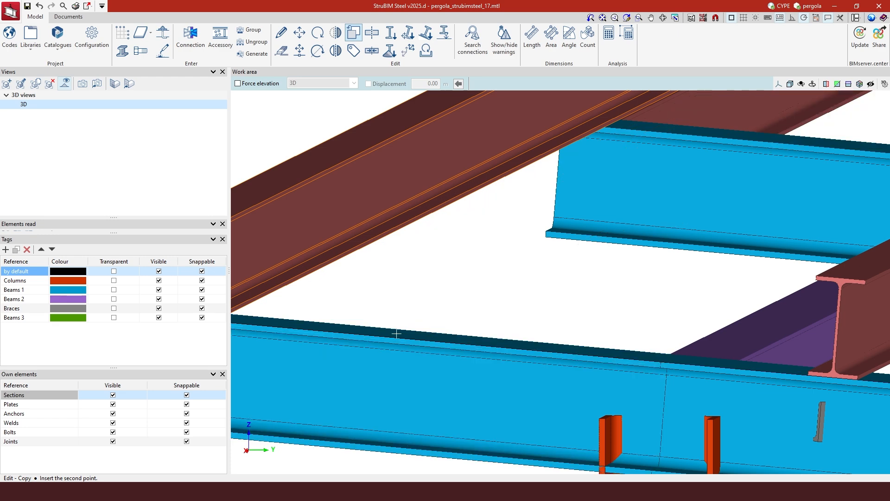
scroll(388, 338, down, 3)
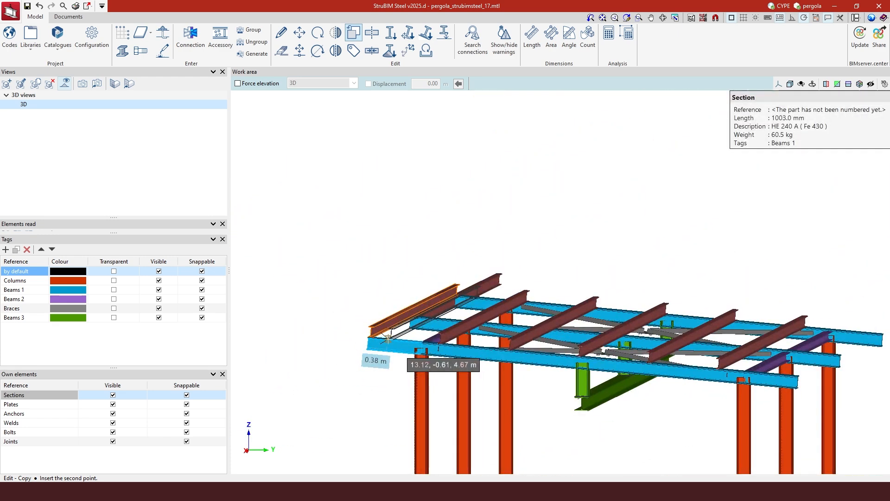
scroll(387, 339, up, 10)
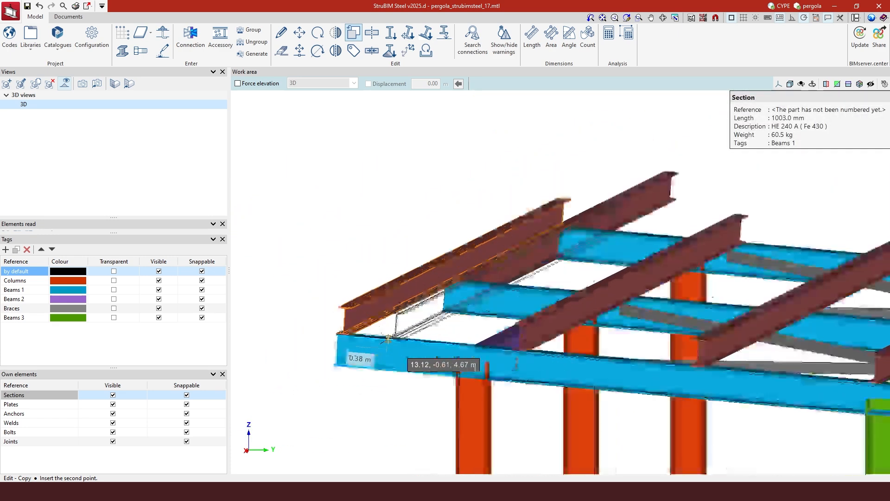
key(Return)
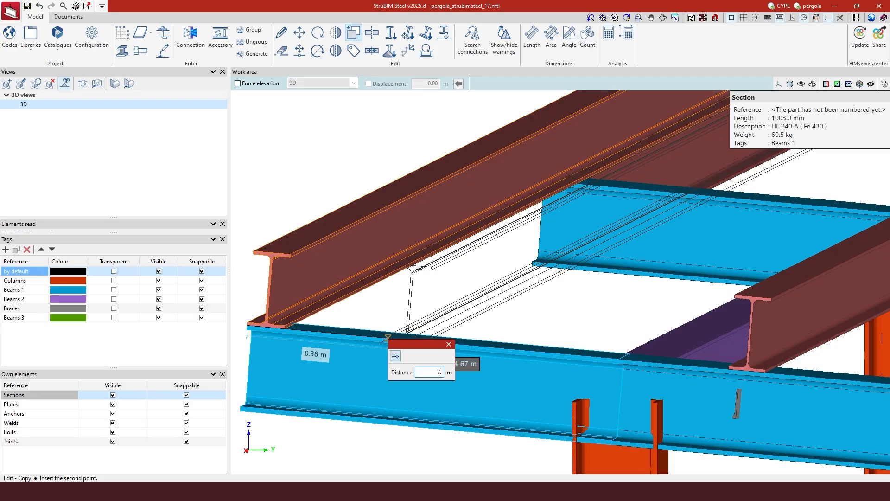
scroll(387, 337, down, 5)
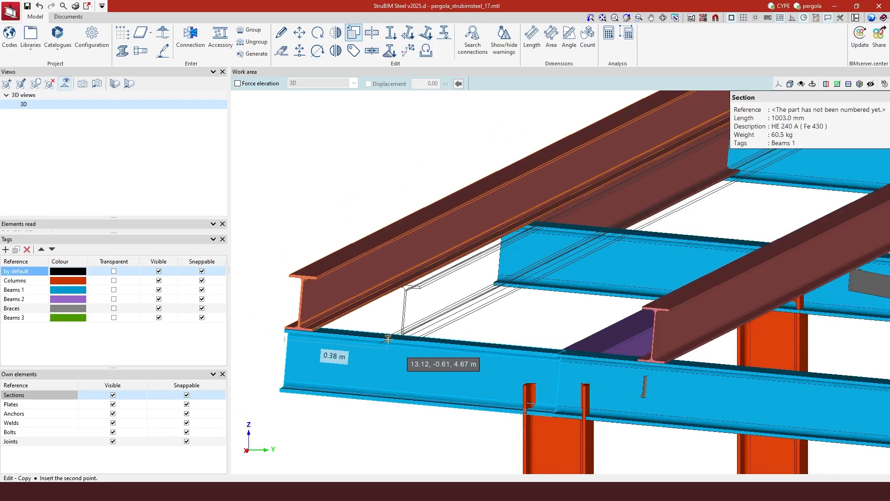
scroll(366, 340, down, 2)
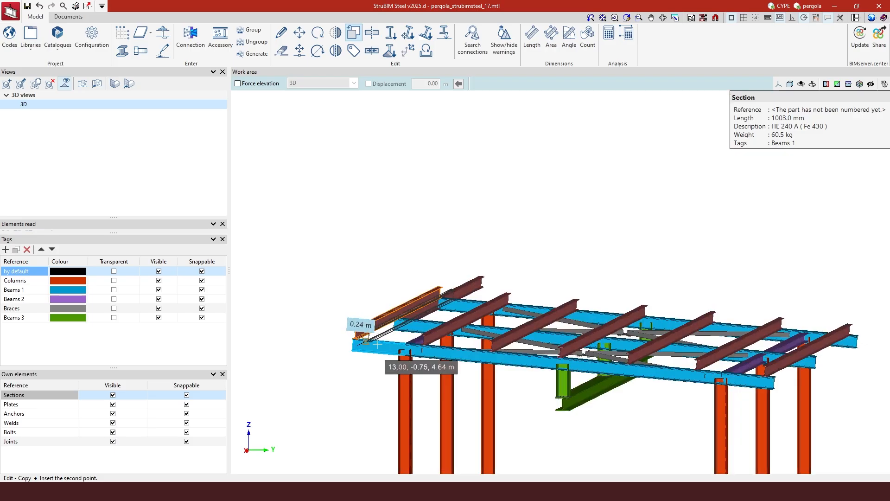
scroll(751, 348, up, 6)
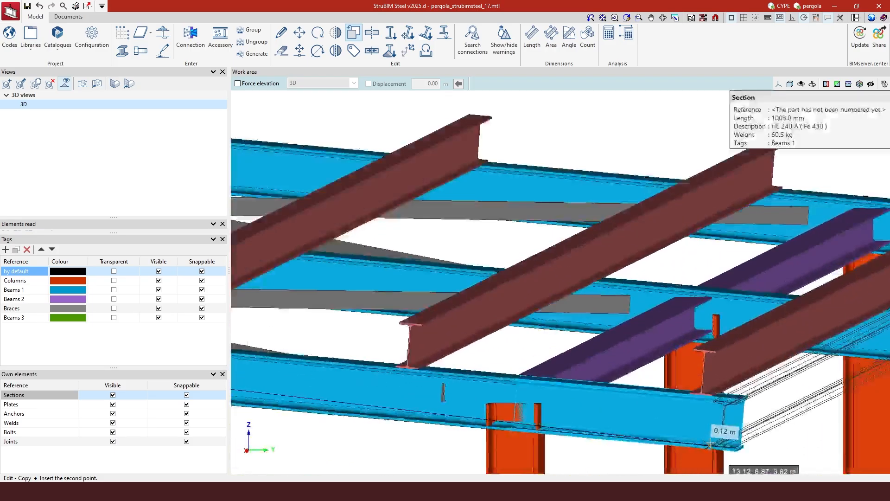
scroll(709, 445, up, 3)
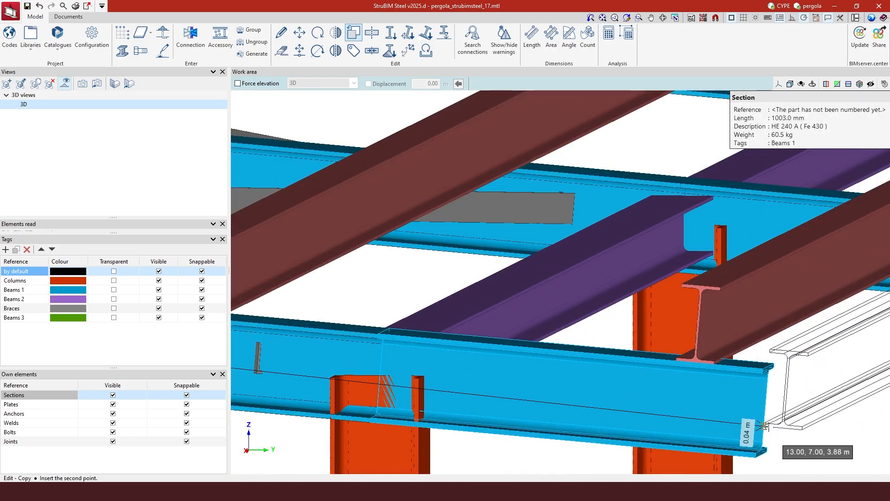
Step: End the purlin copying and delete the misplaced IPE-200 purlin projecting sideways beyond the far blue roof beam at the roof's upper end
scroll(764, 425, down, 6)
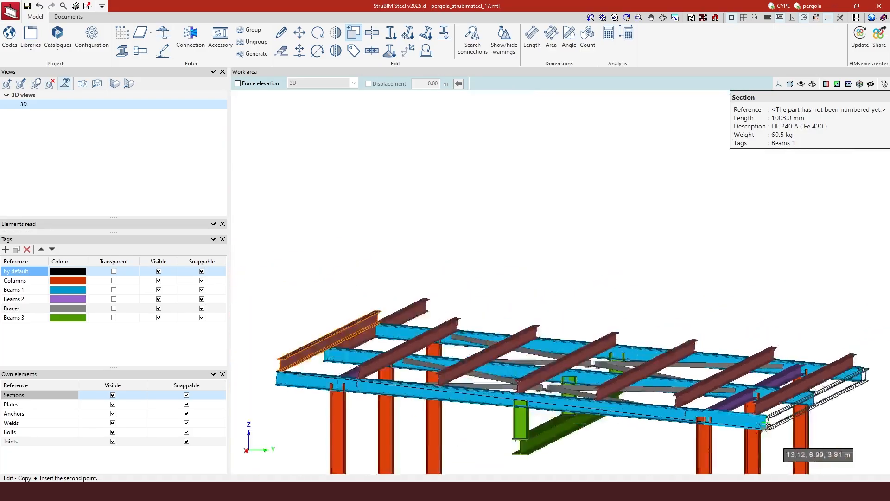
click(751, 423)
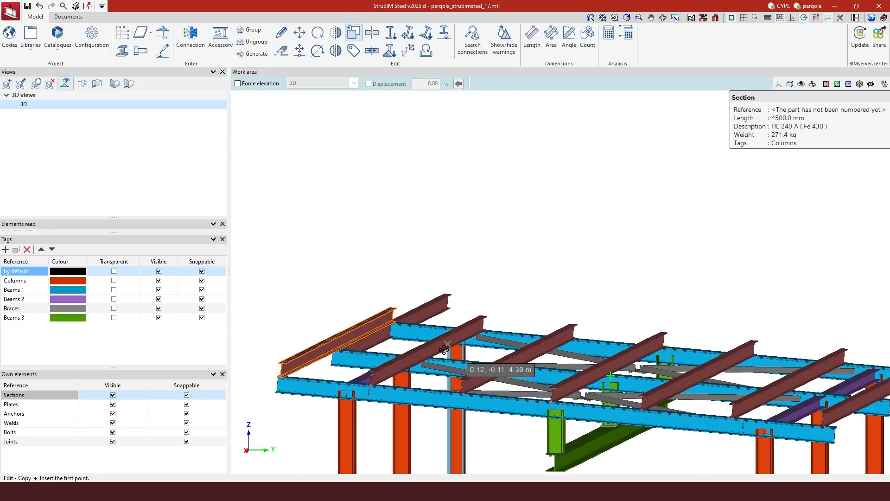
scroll(434, 350, up, 1)
shift+middle_drag(434, 350, 390, 354)
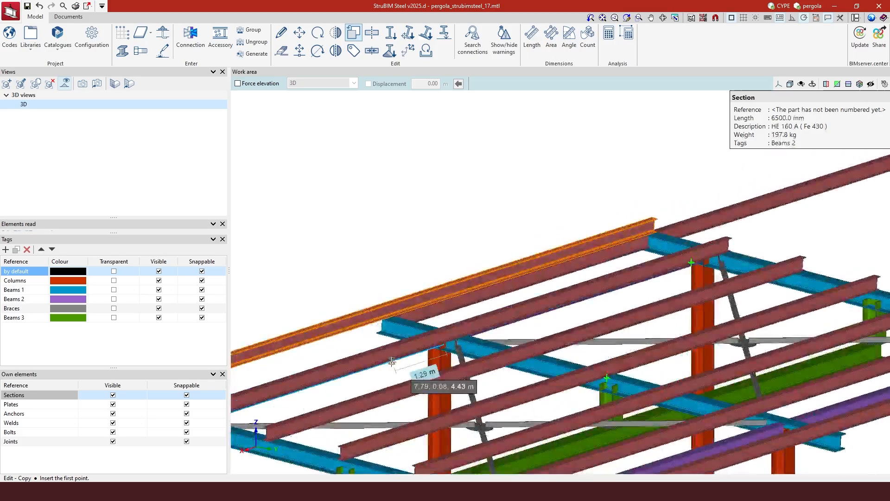
scroll(368, 359, down, 3)
scroll(515, 299, up, 2)
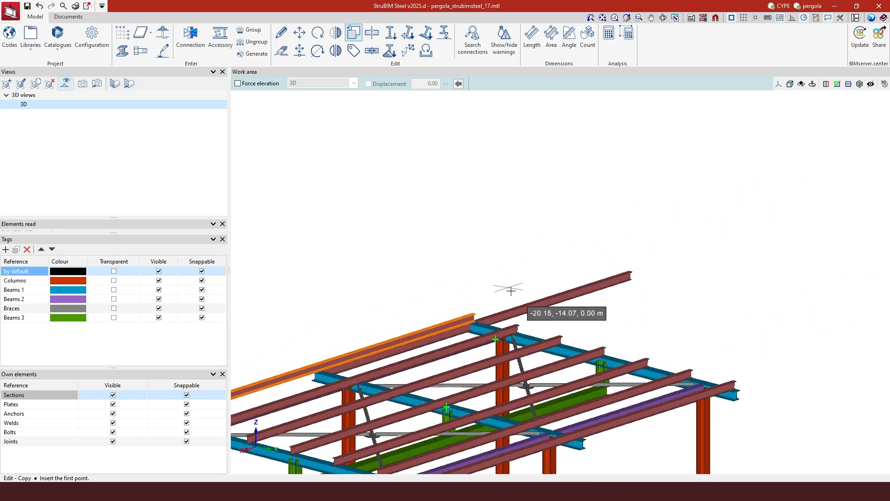
scroll(598, 290, down, 2)
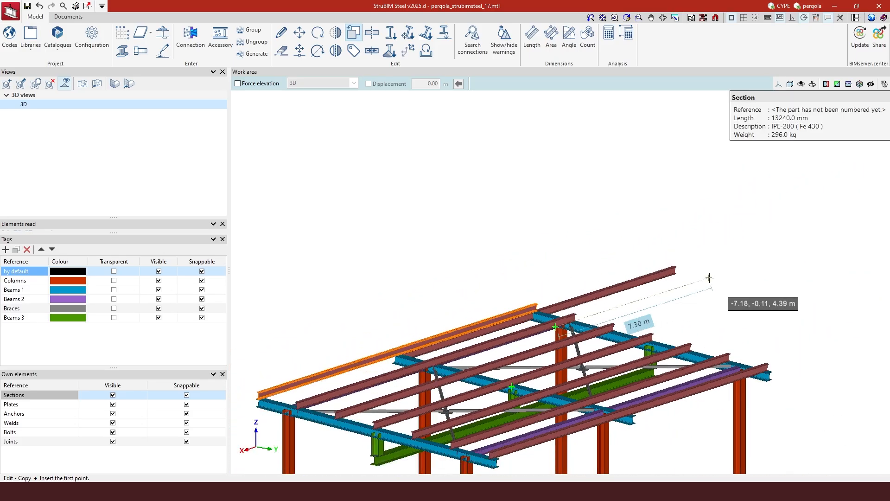
scroll(598, 290, up, 2)
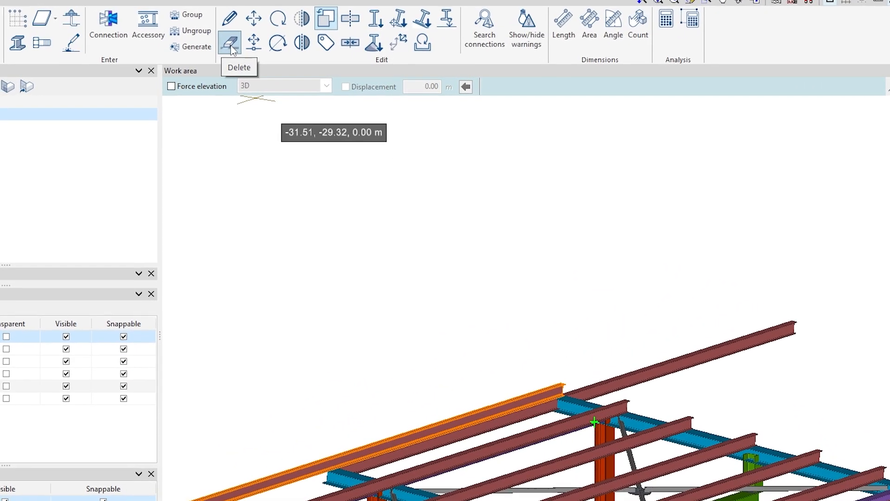
click(230, 47)
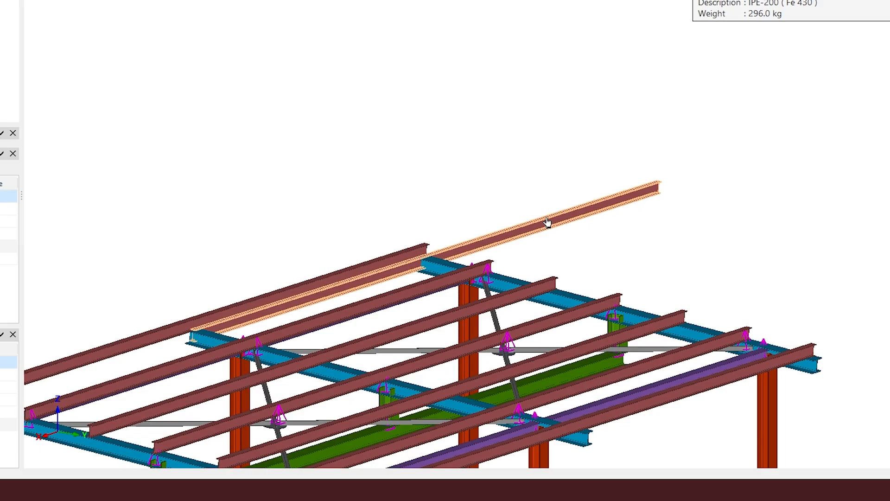
click(547, 222)
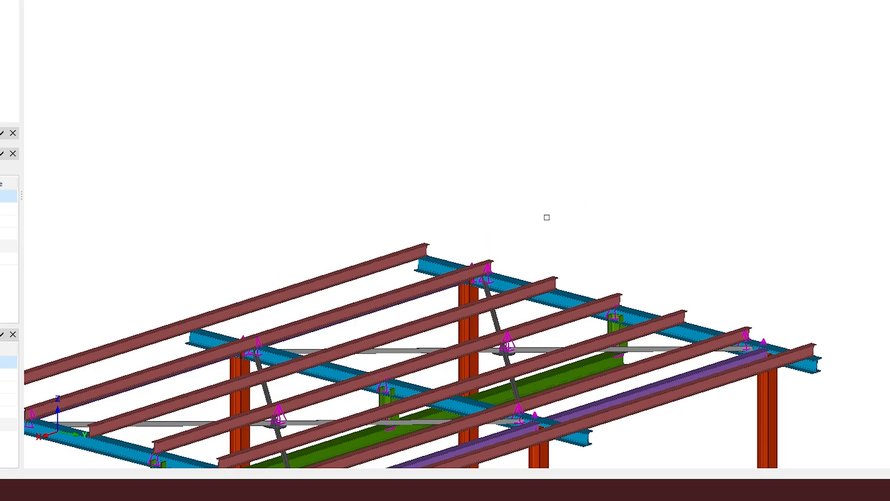
scroll(551, 130, down, 4)
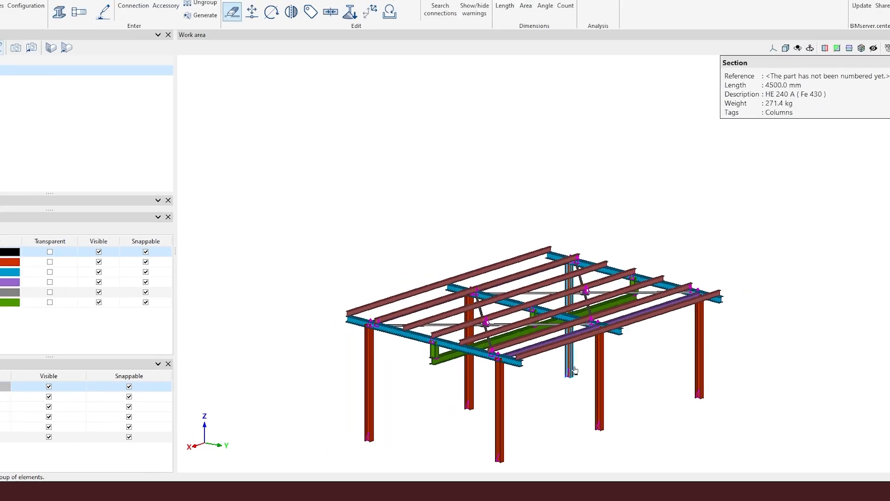
scroll(518, 345, up, 3)
scroll(507, 167, down, 2)
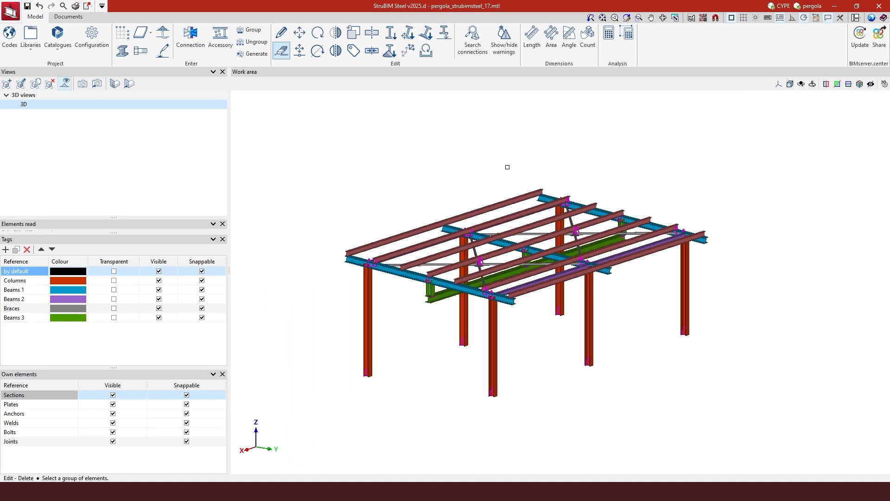
scroll(507, 167, up, 1)
scroll(524, 407, up, 1)
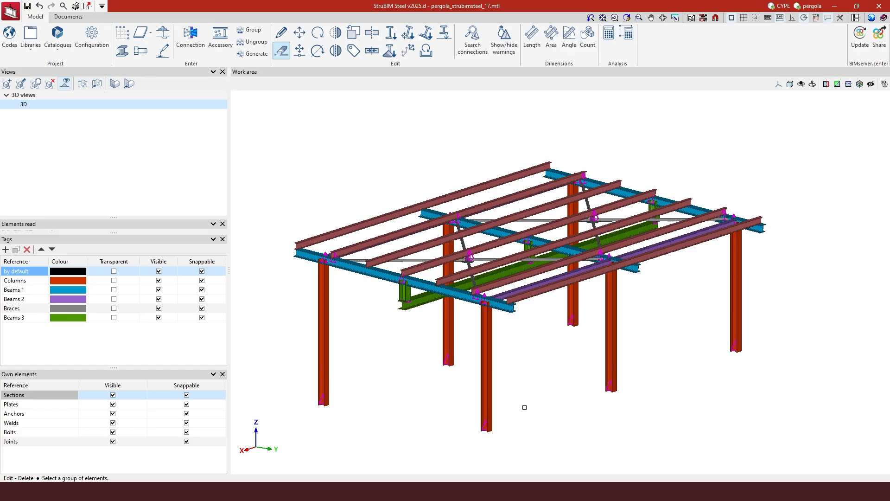